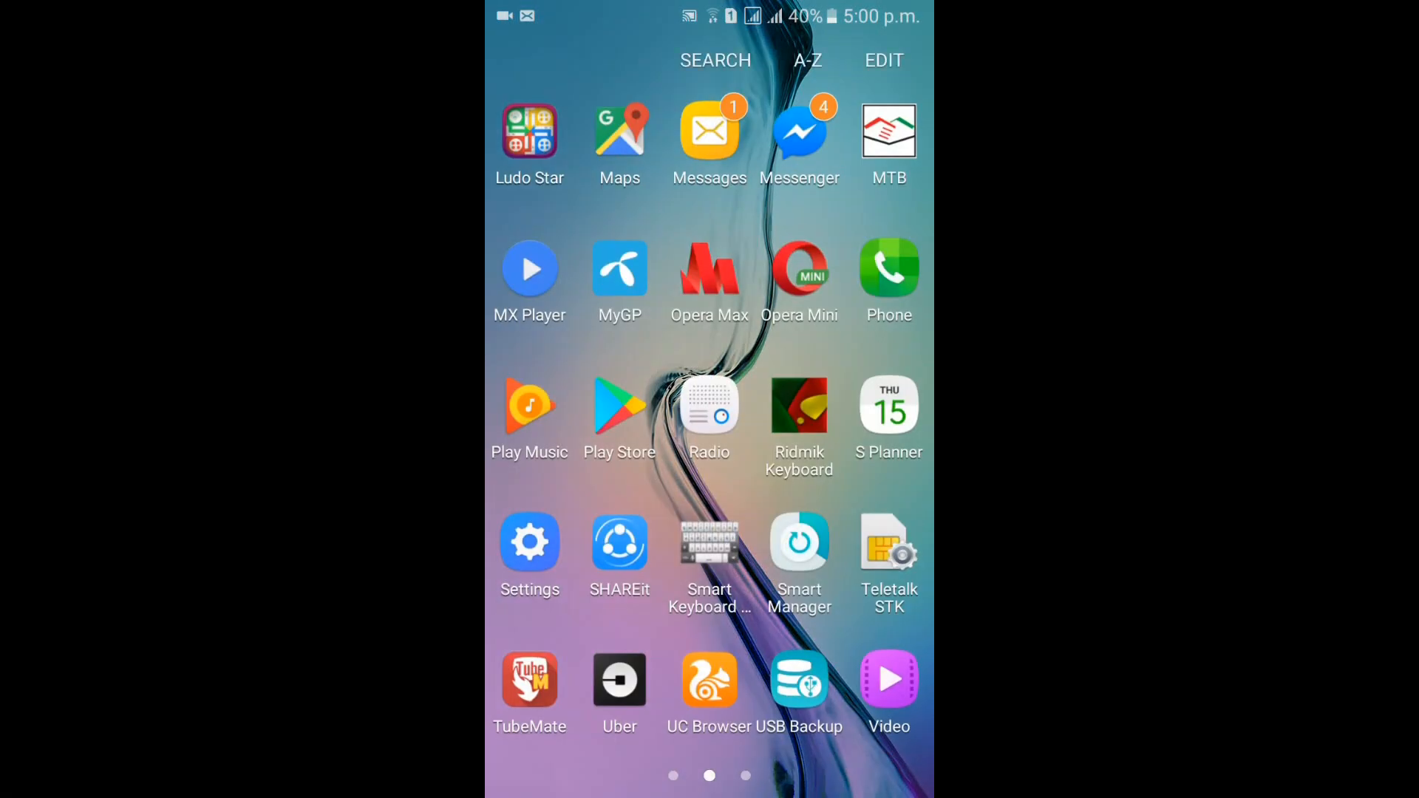
Open Android Settings from the app list on the home screen.
{"action": "key", "text": "Escape"}
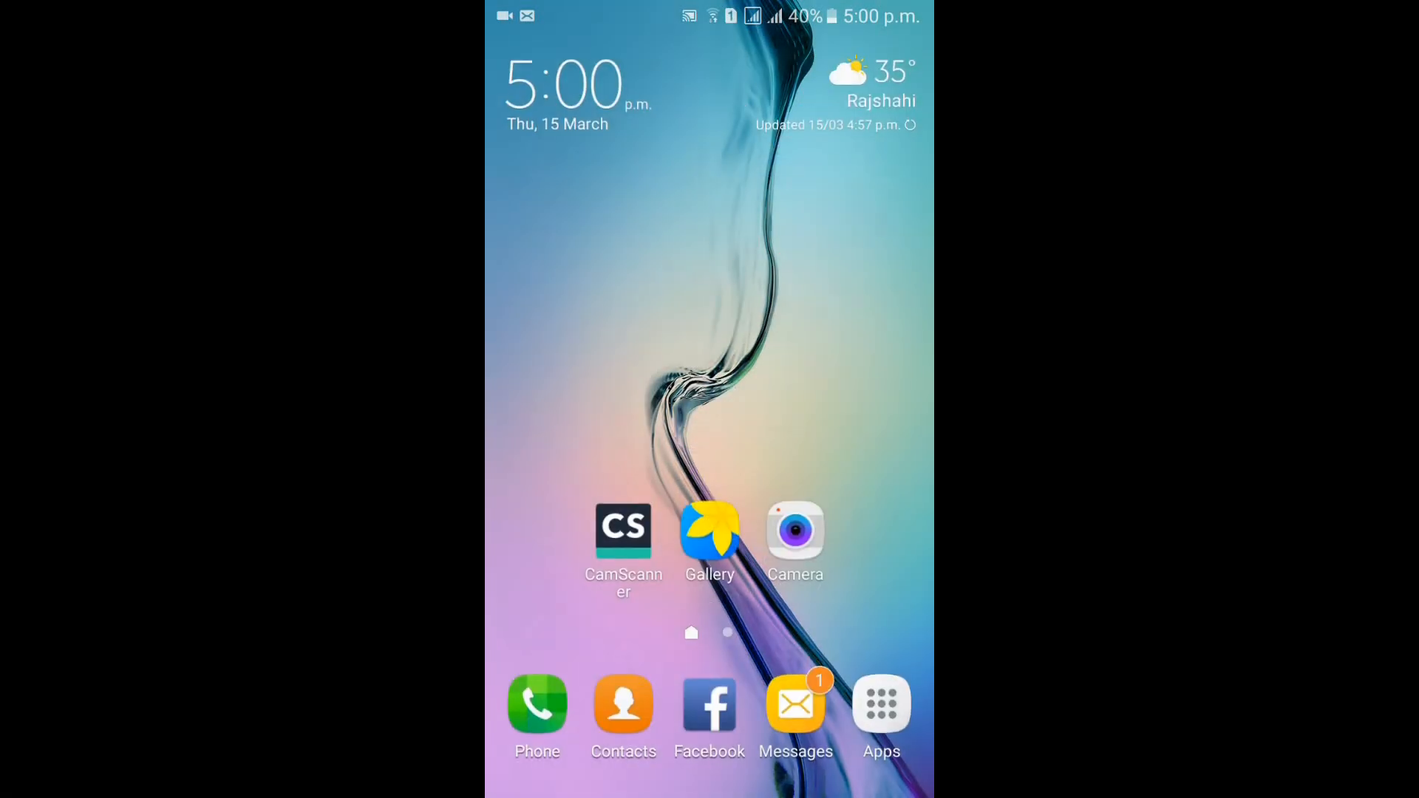
{"action": "left_click", "coordinate": [881, 705]}
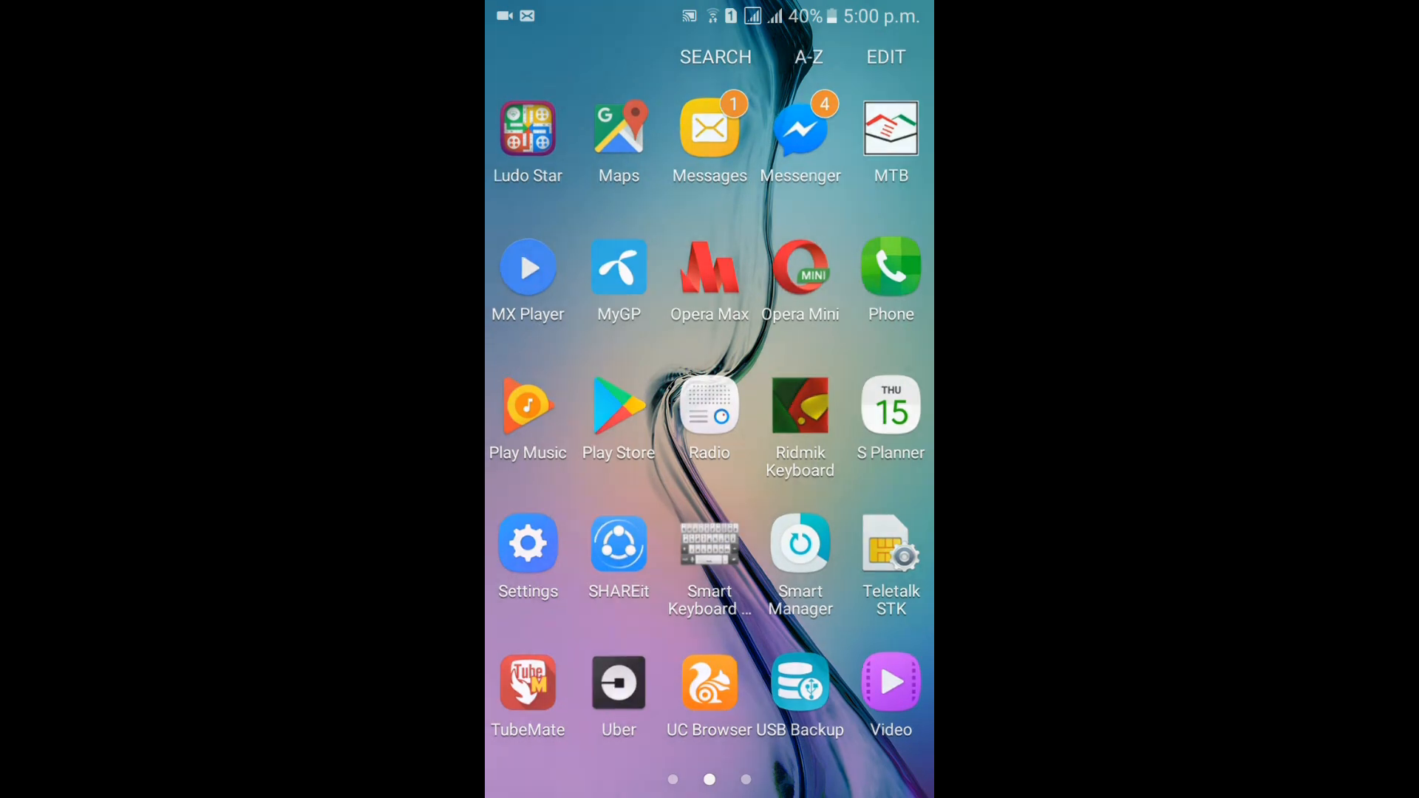
{"action": "left_click", "coordinate": [529, 542]}
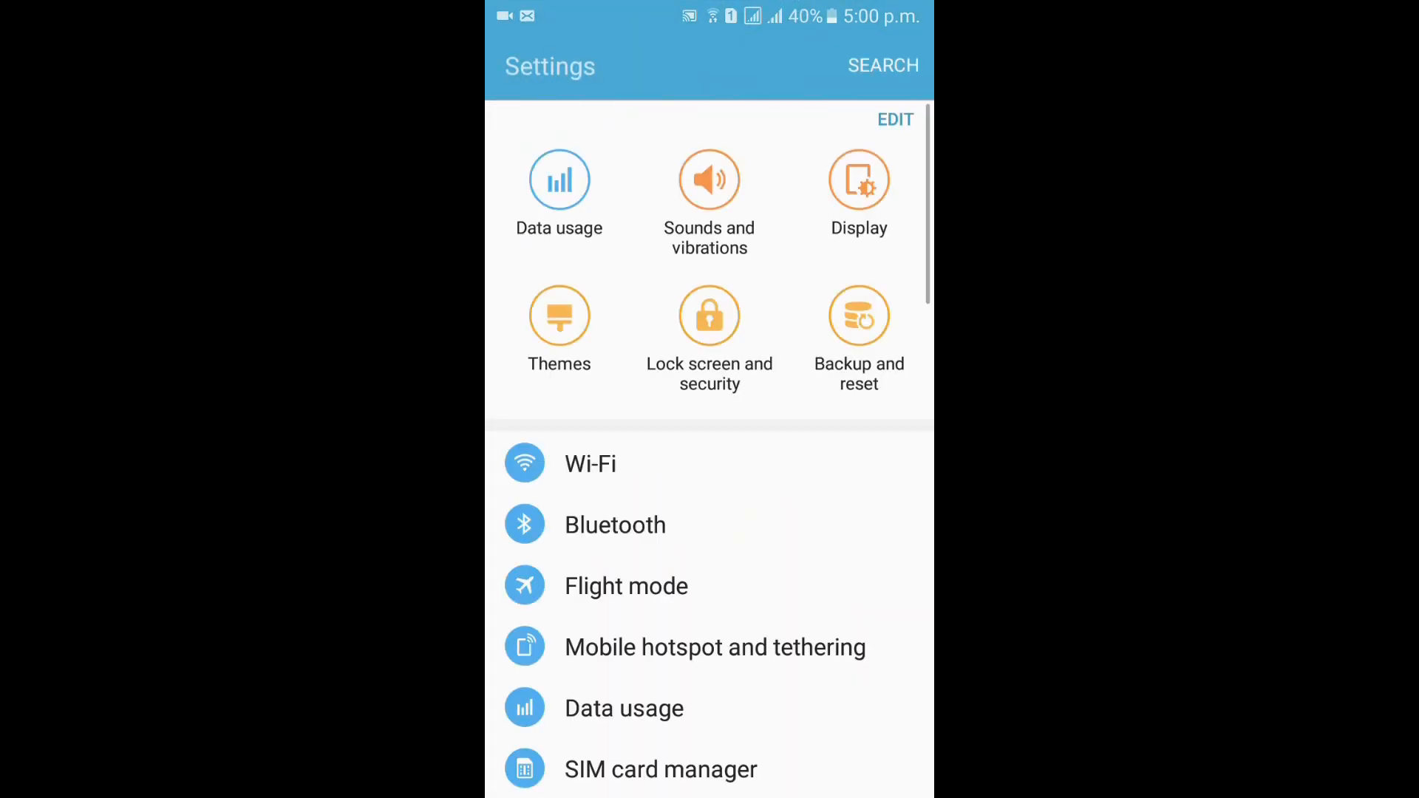
{"action": "scroll", "coordinate": [710, 443], "scroll_direction": "down", "scroll_amount": 1}
{"action": "scroll", "coordinate": [709, 443], "scroll_direction": "down", "scroll_amount": 3}
{"action": "scroll", "coordinate": [709, 443], "scroll_direction": "down", "scroll_amount": 2}
{"action": "scroll", "coordinate": [710, 445], "scroll_direction": "down", "scroll_amount": 3}
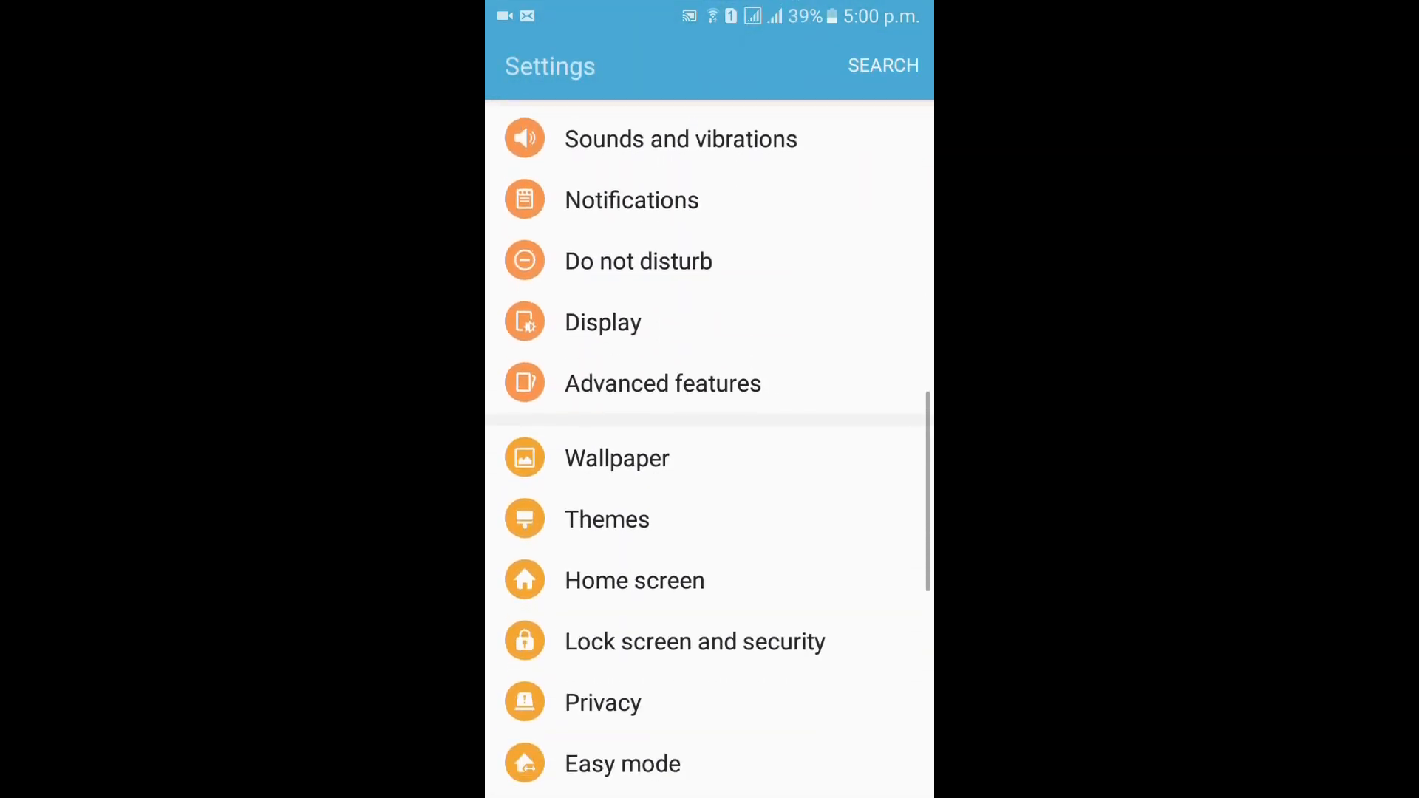
{"action": "scroll", "coordinate": [709, 444], "scroll_direction": "down", "scroll_amount": 2}
{"action": "scroll", "coordinate": [710, 443], "scroll_direction": "down", "scroll_amount": 1}
{"action": "scroll", "coordinate": [709, 444], "scroll_direction": "down", "scroll_amount": 1}
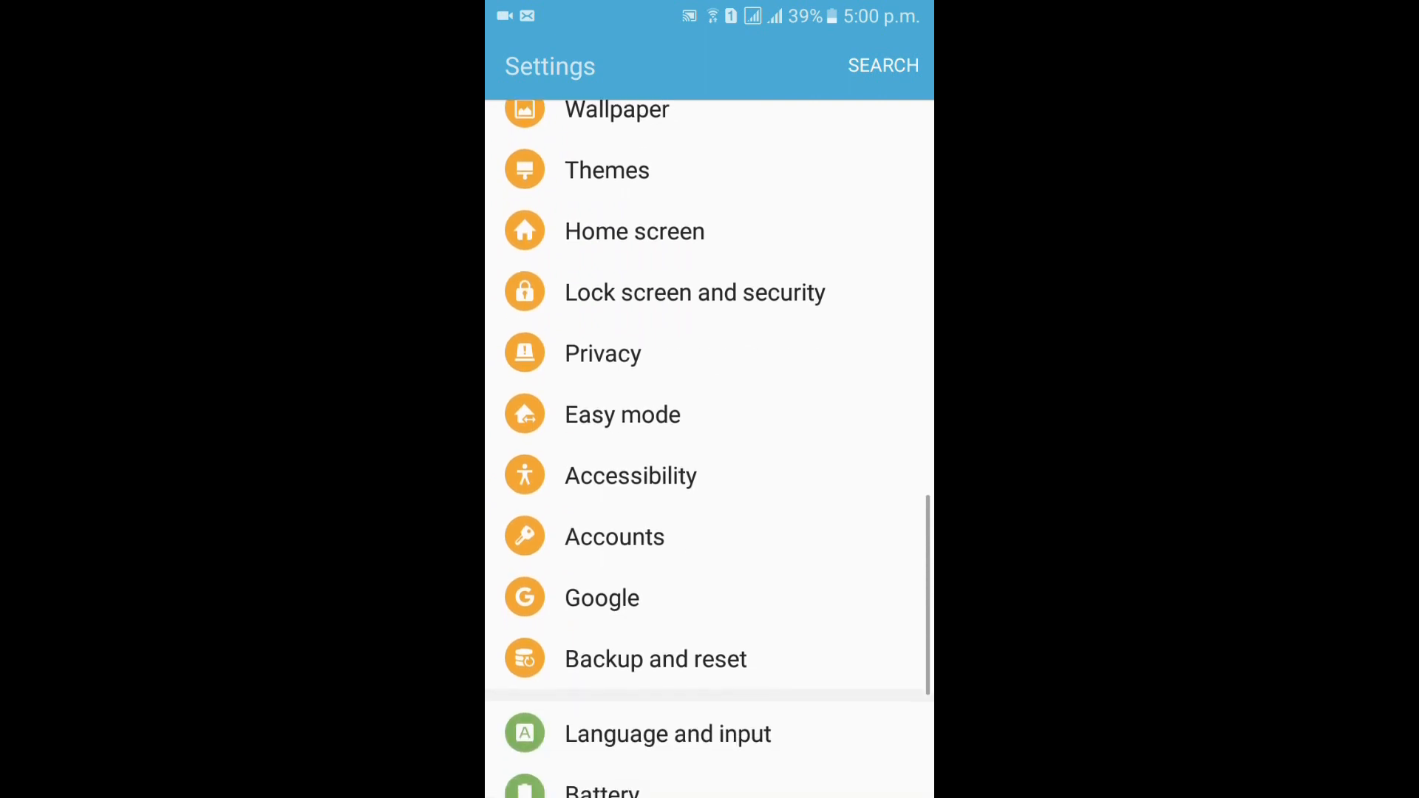
Go to Accounts, start adding an account and choose Exchange as the type.
{"action": "left_click", "coordinate": [668, 536]}
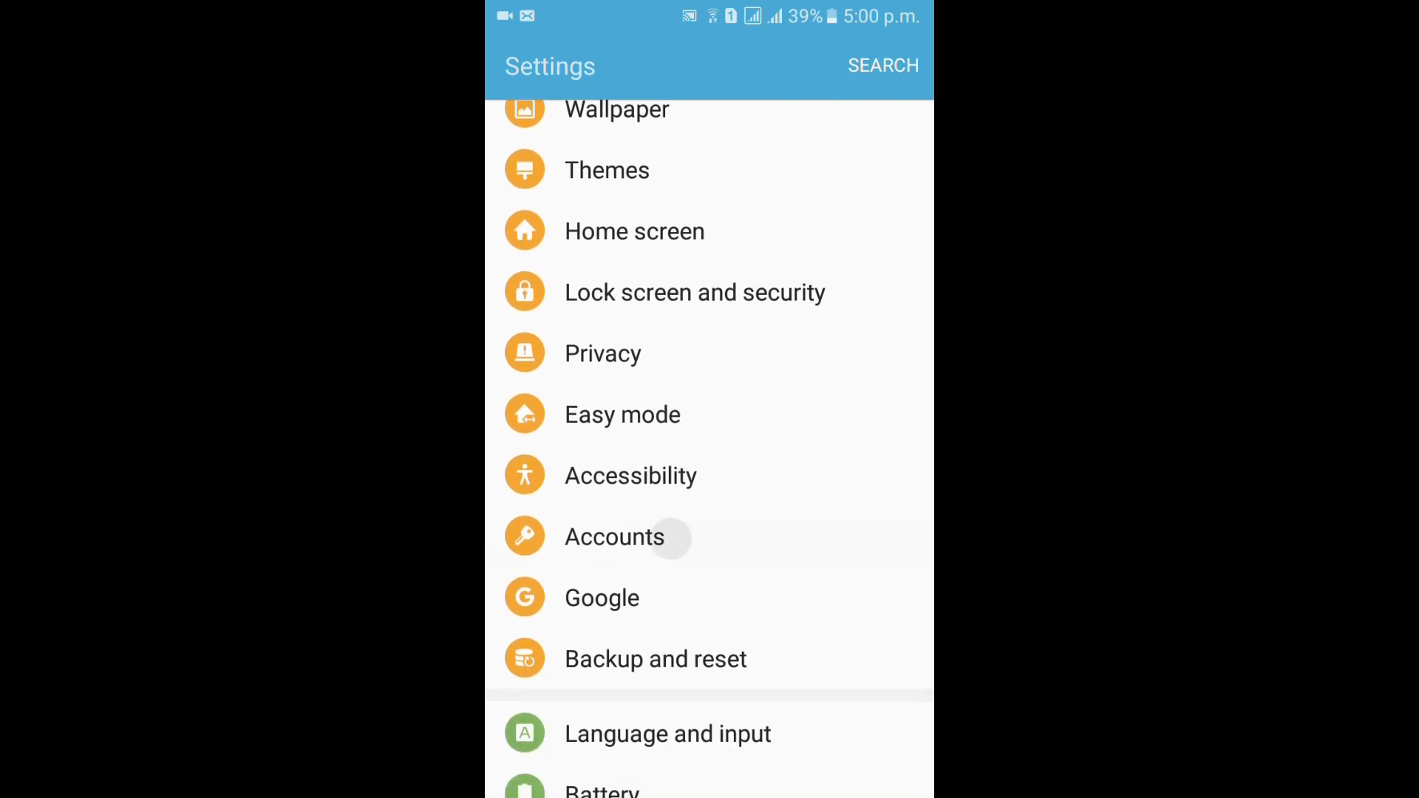
{"action": "scroll", "coordinate": [709, 444], "scroll_direction": "down", "scroll_amount": 2}
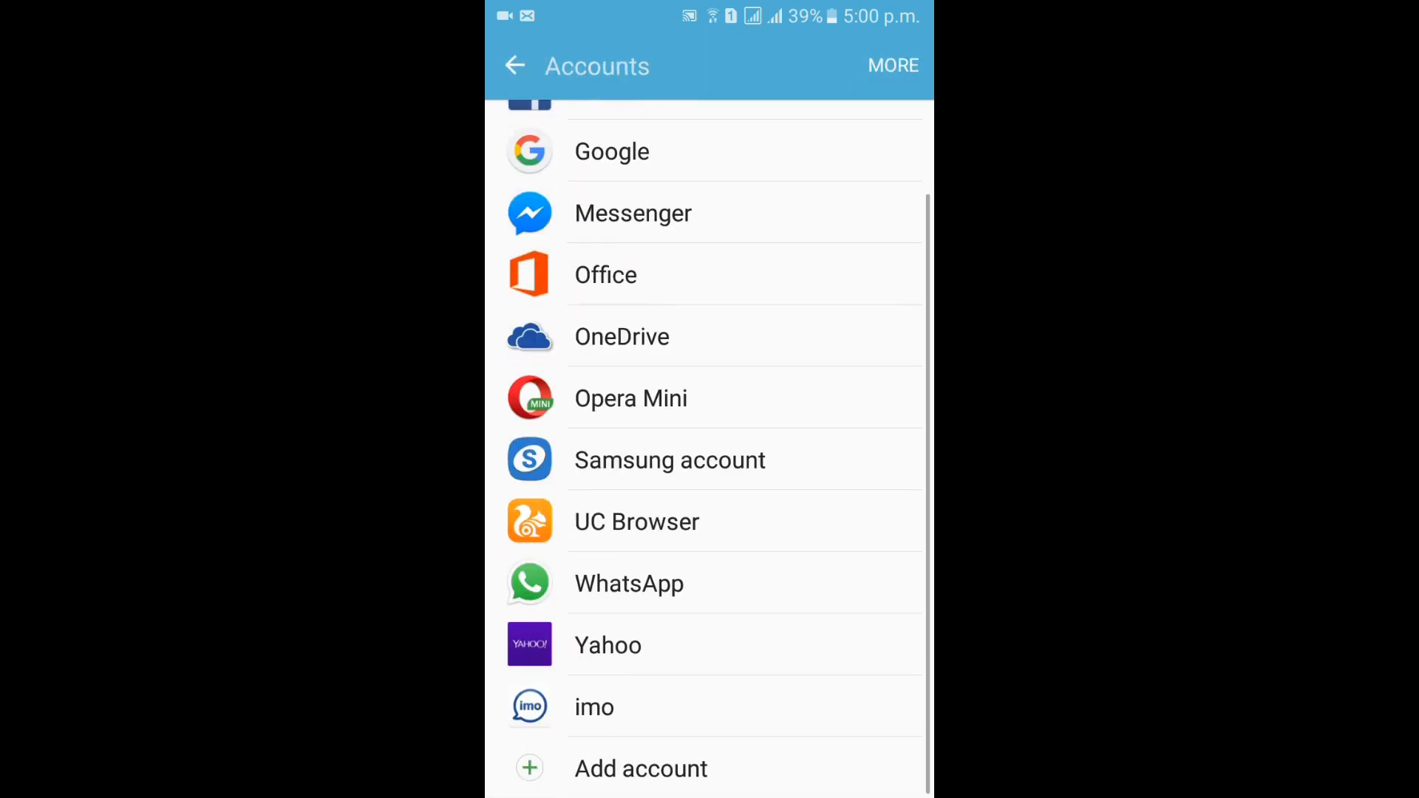
{"action": "left_click", "coordinate": [665, 767]}
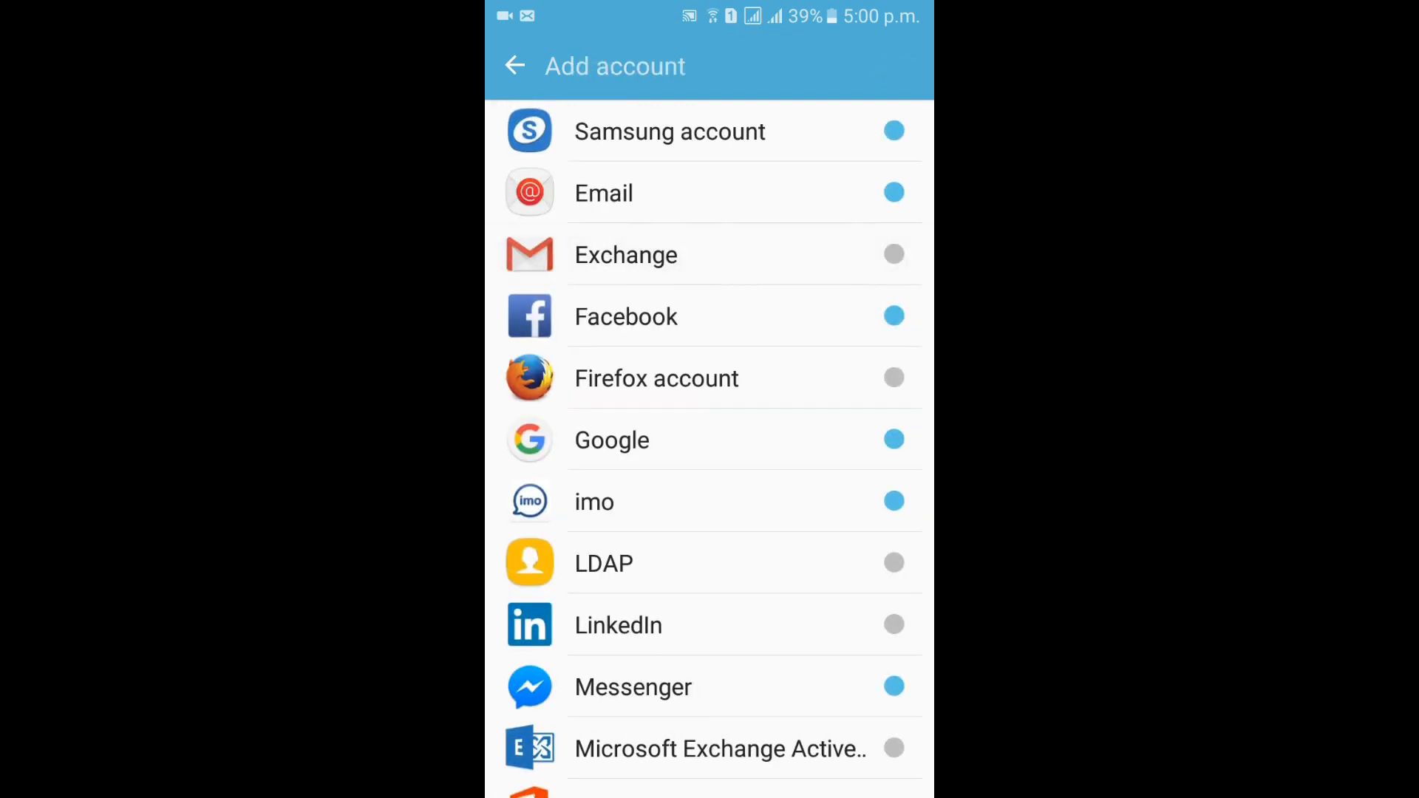
{"action": "left_click", "coordinate": [625, 255]}
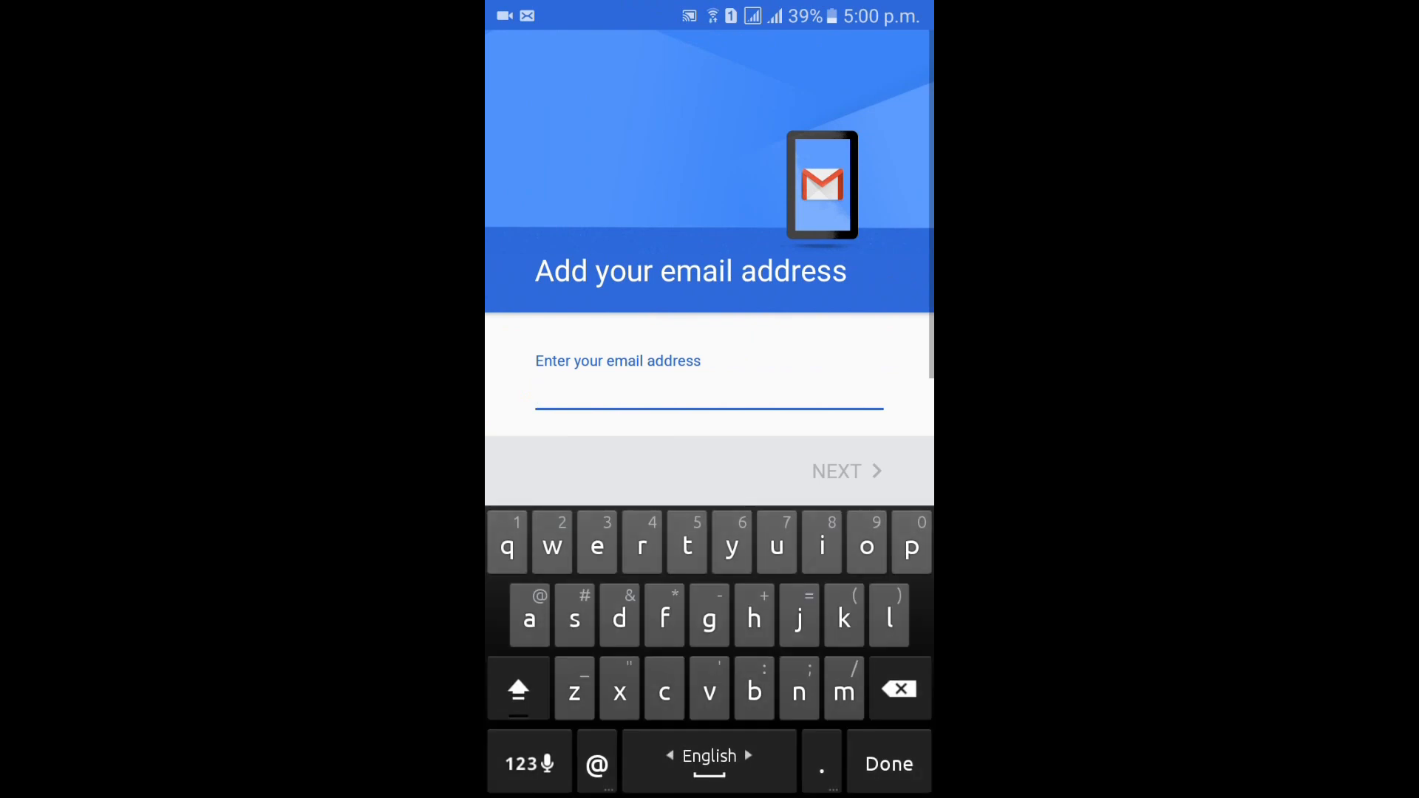
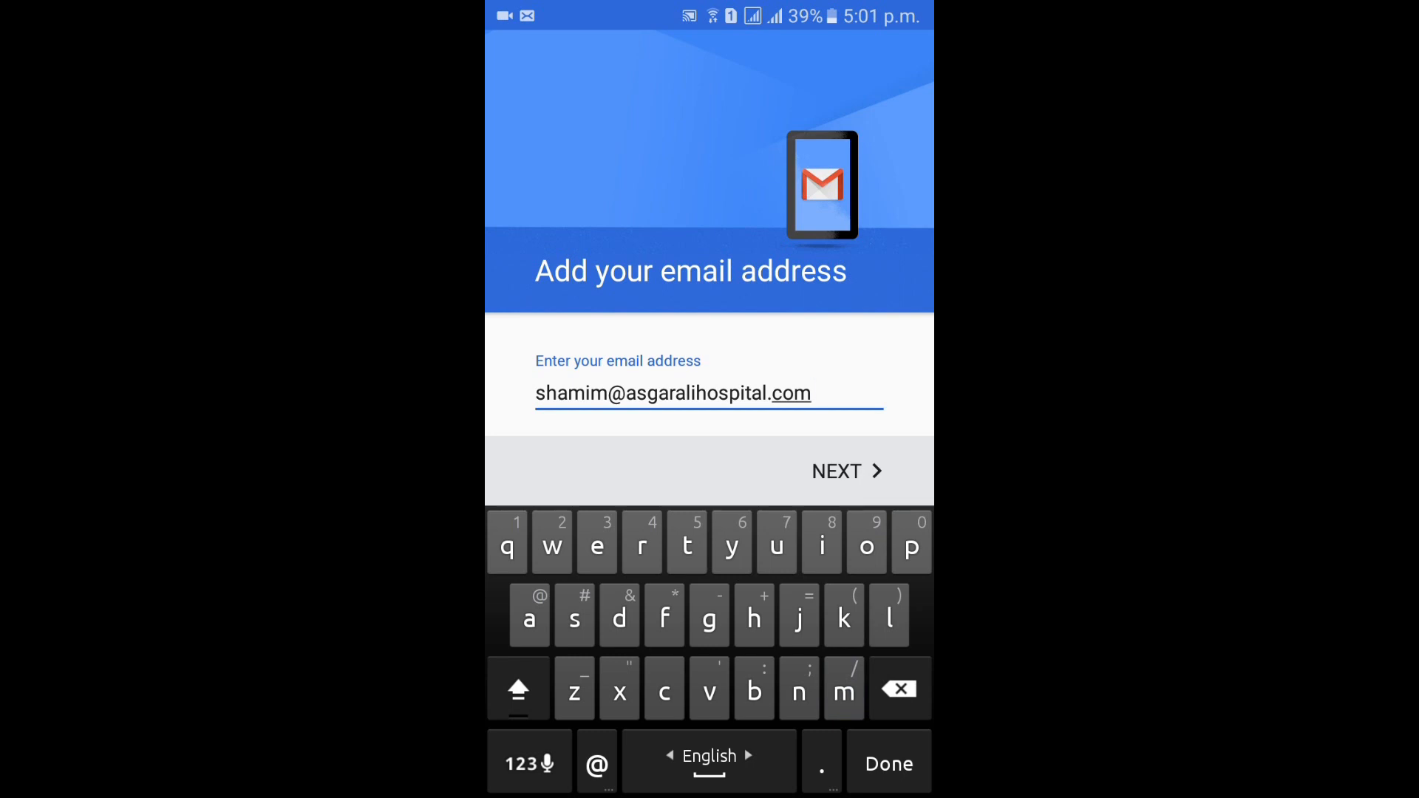
Submit the work email address to reach the password step.
{"action": "left_click", "coordinate": [846, 471]}
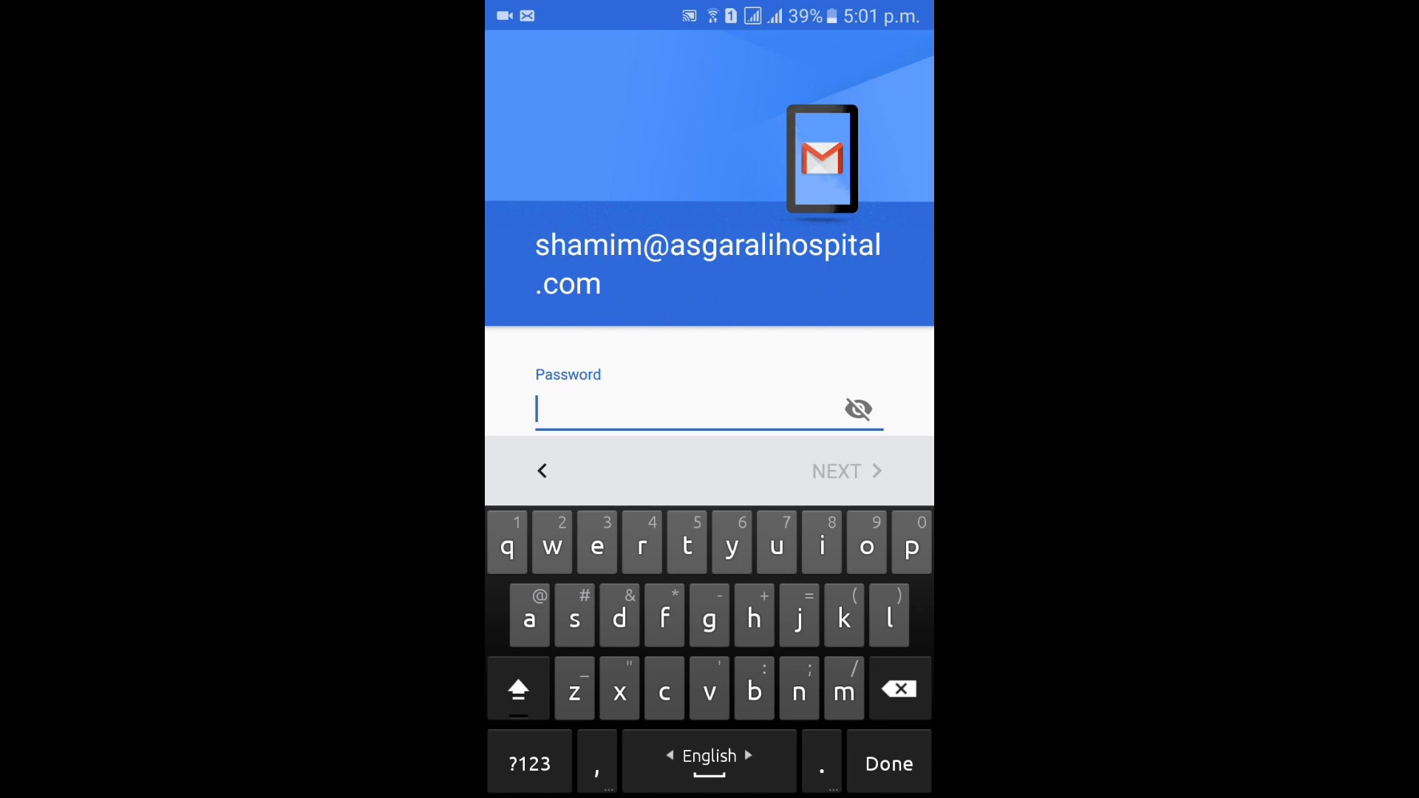
Enter and submit the account password, then accept the redirect request.
{"action": "left_click", "coordinate": [529, 763]}
{"action": "type", "text": "•••••••7"}
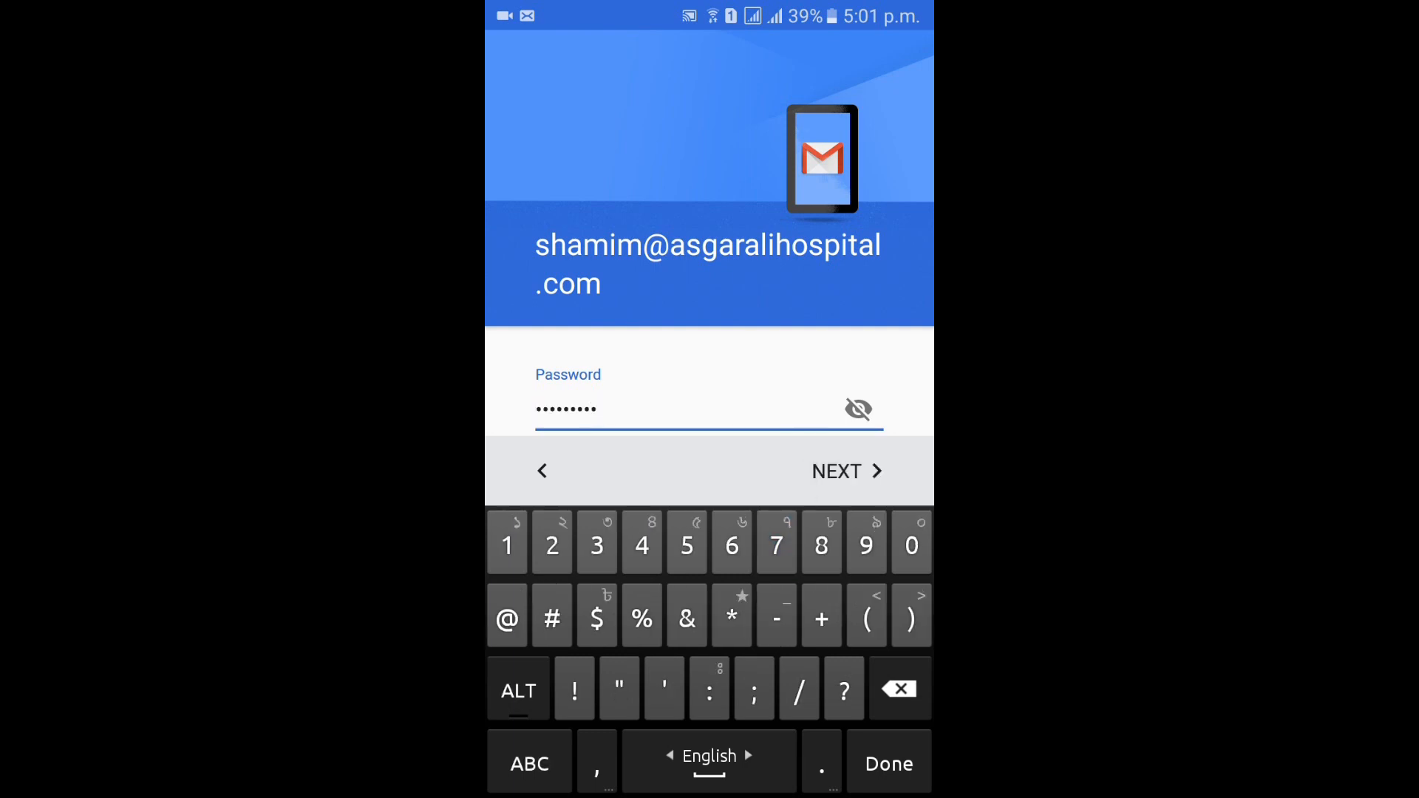
{"action": "left_click", "coordinate": [845, 472]}
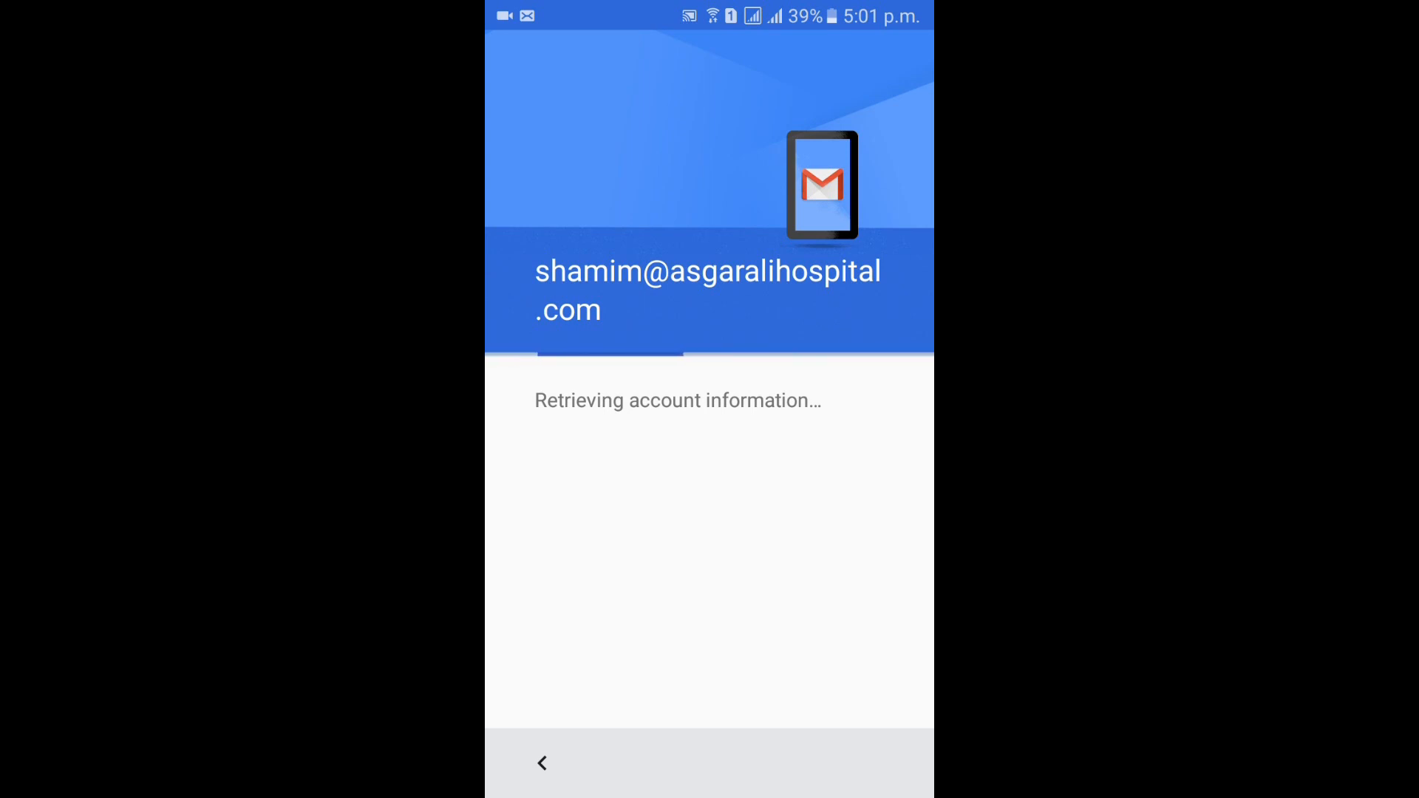
{"action": "left_click", "coordinate": [850, 506]}
Reach the incoming server settings and begin editing the server address.
{"action": "left_click_drag", "start_coordinate": [709, 11], "coordinate": [709, 665]}
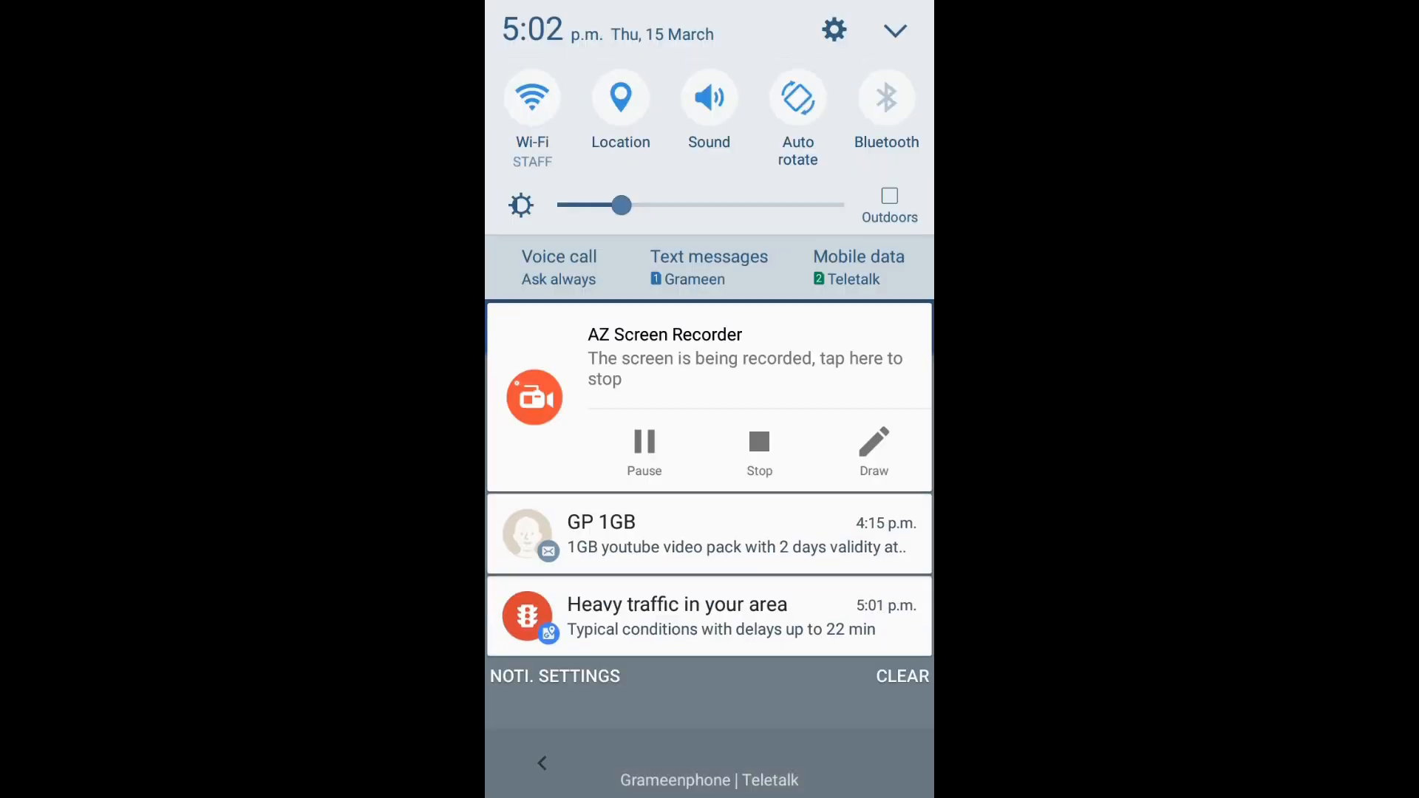
{"action": "left_click_drag", "start_coordinate": [864, 100], "coordinate": [533, 100]}
{"action": "left_click_drag", "start_coordinate": [709, 665], "coordinate": [710, 111]}
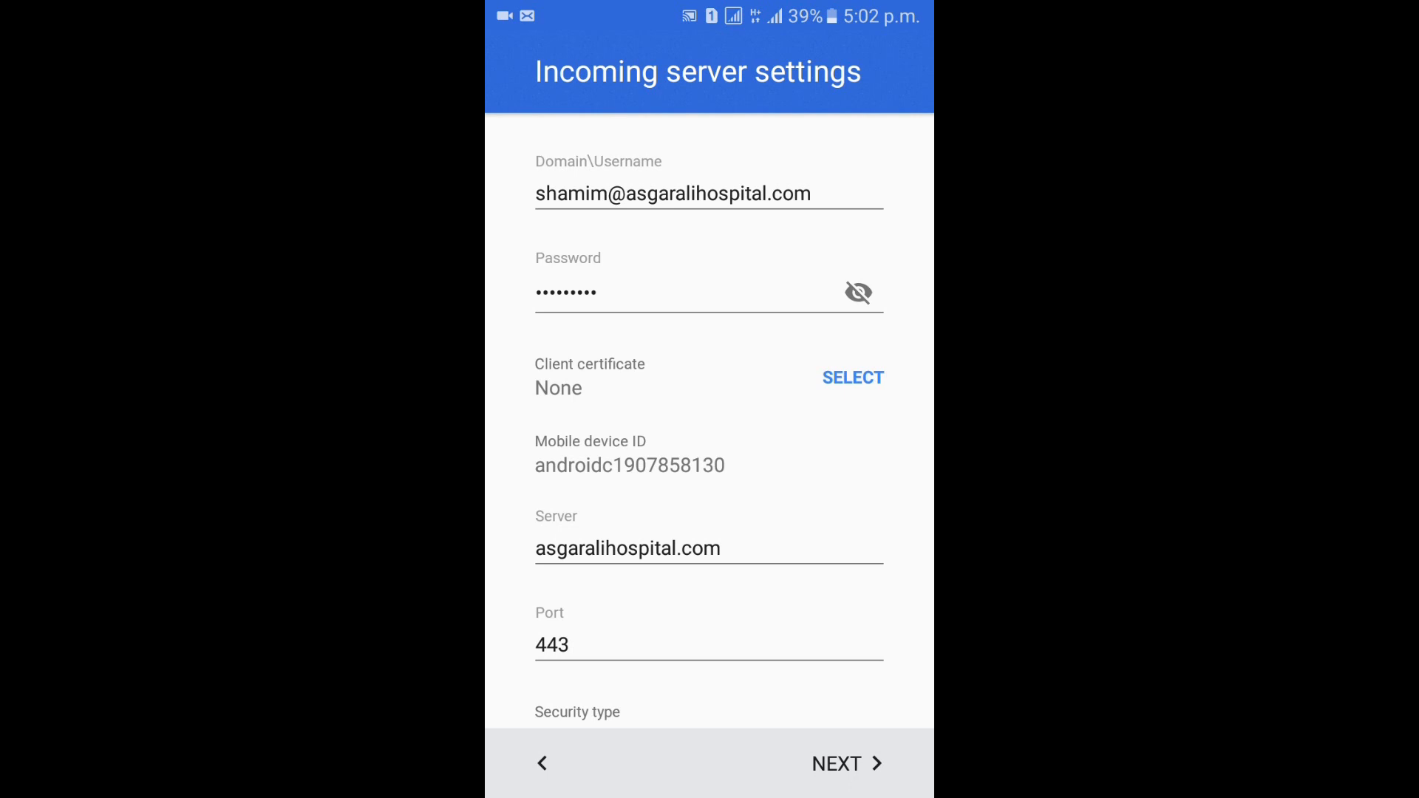
{"action": "left_click", "coordinate": [720, 547]}
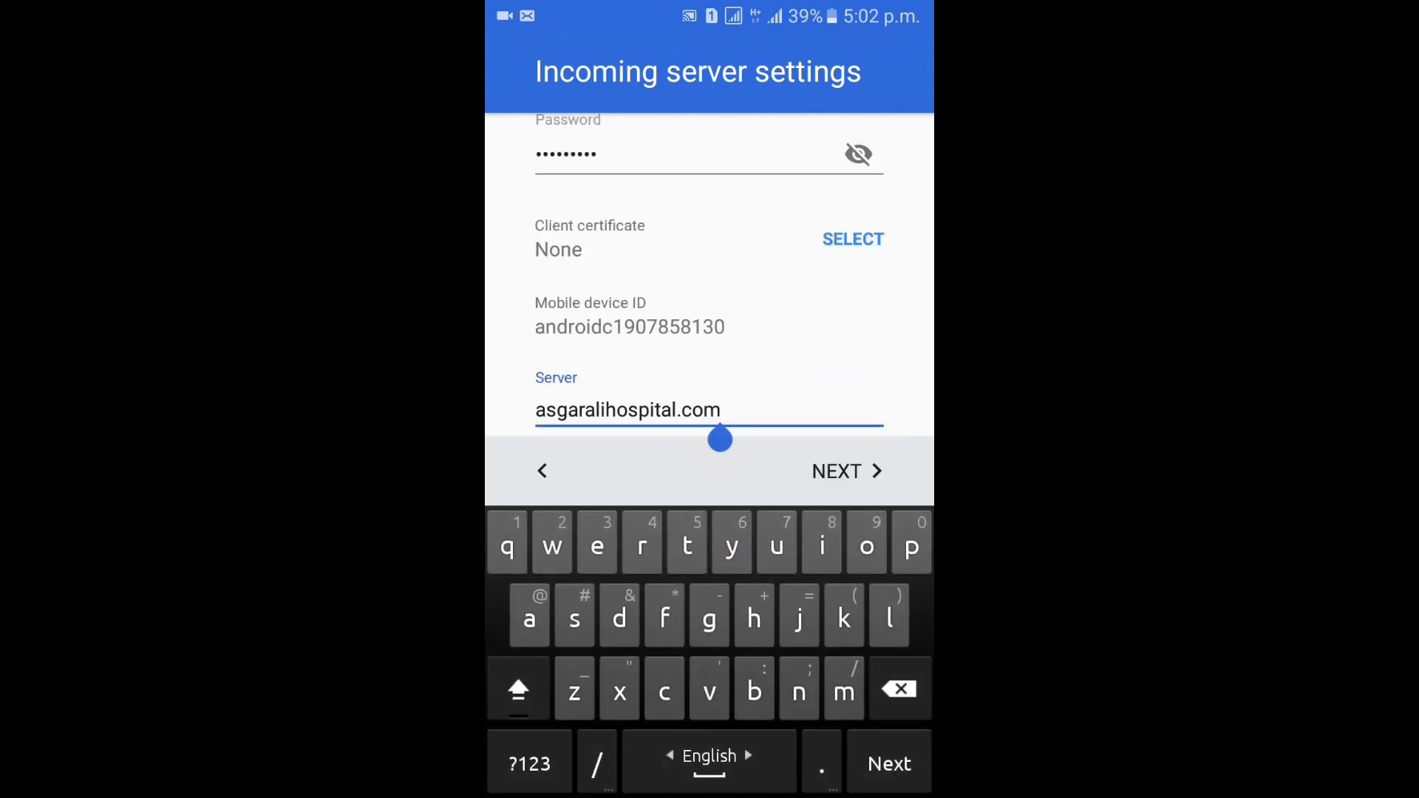
Change the incoming server to mail.asgaralihospital.com, validate it and accept remote security administration.
{"action": "left_click_drag", "start_coordinate": [720, 439], "coordinate": [535, 439]}
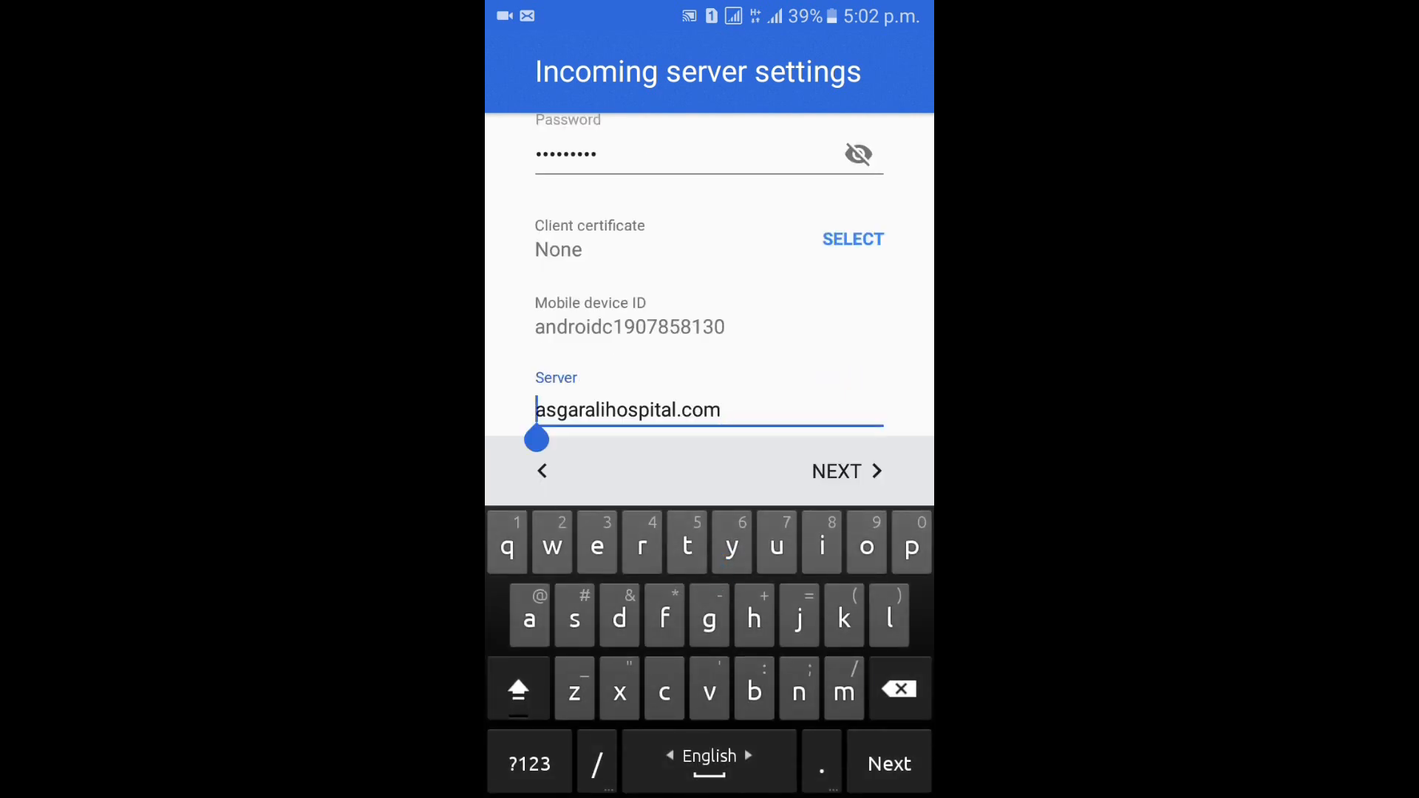
{"action": "type", "text": "mai"}
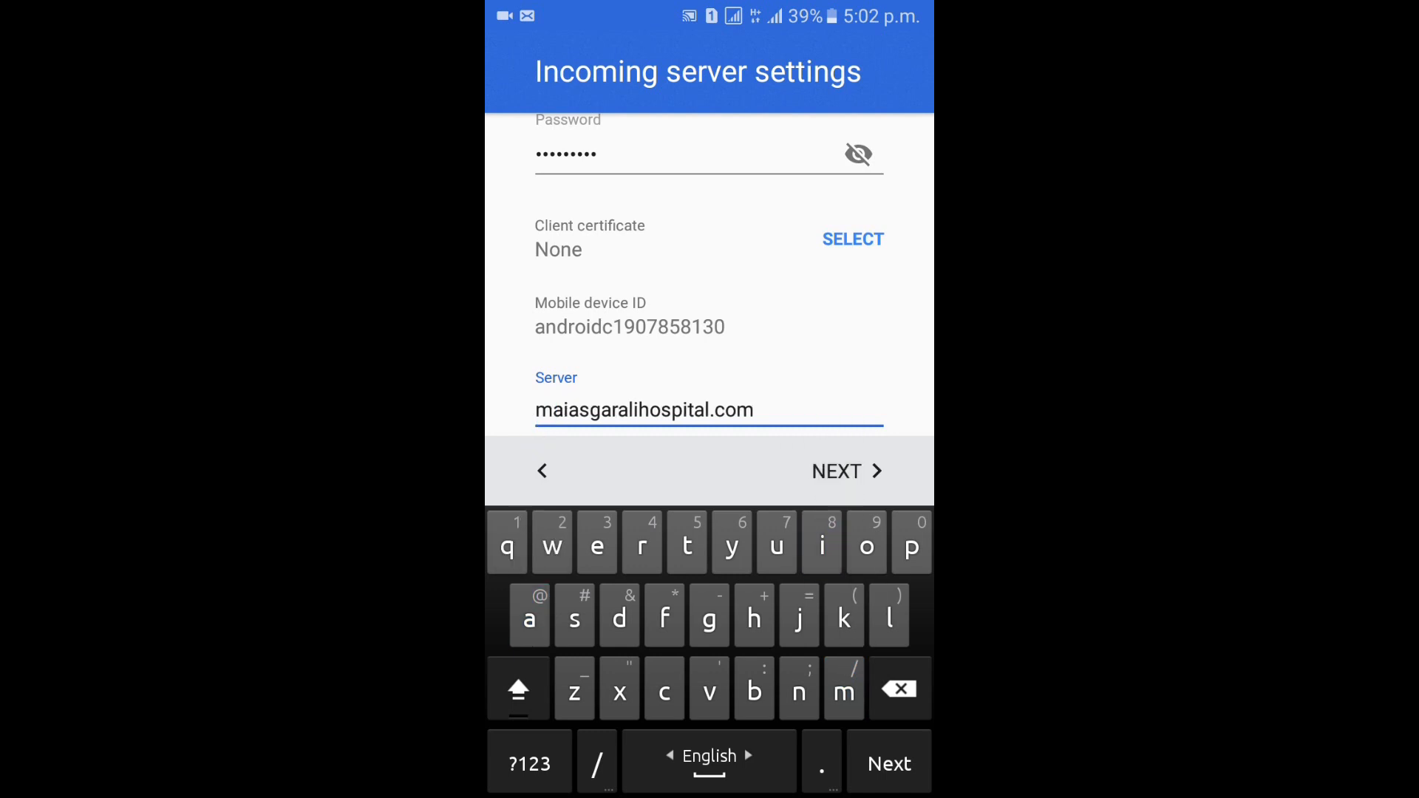
{"action": "type", "text": "l."}
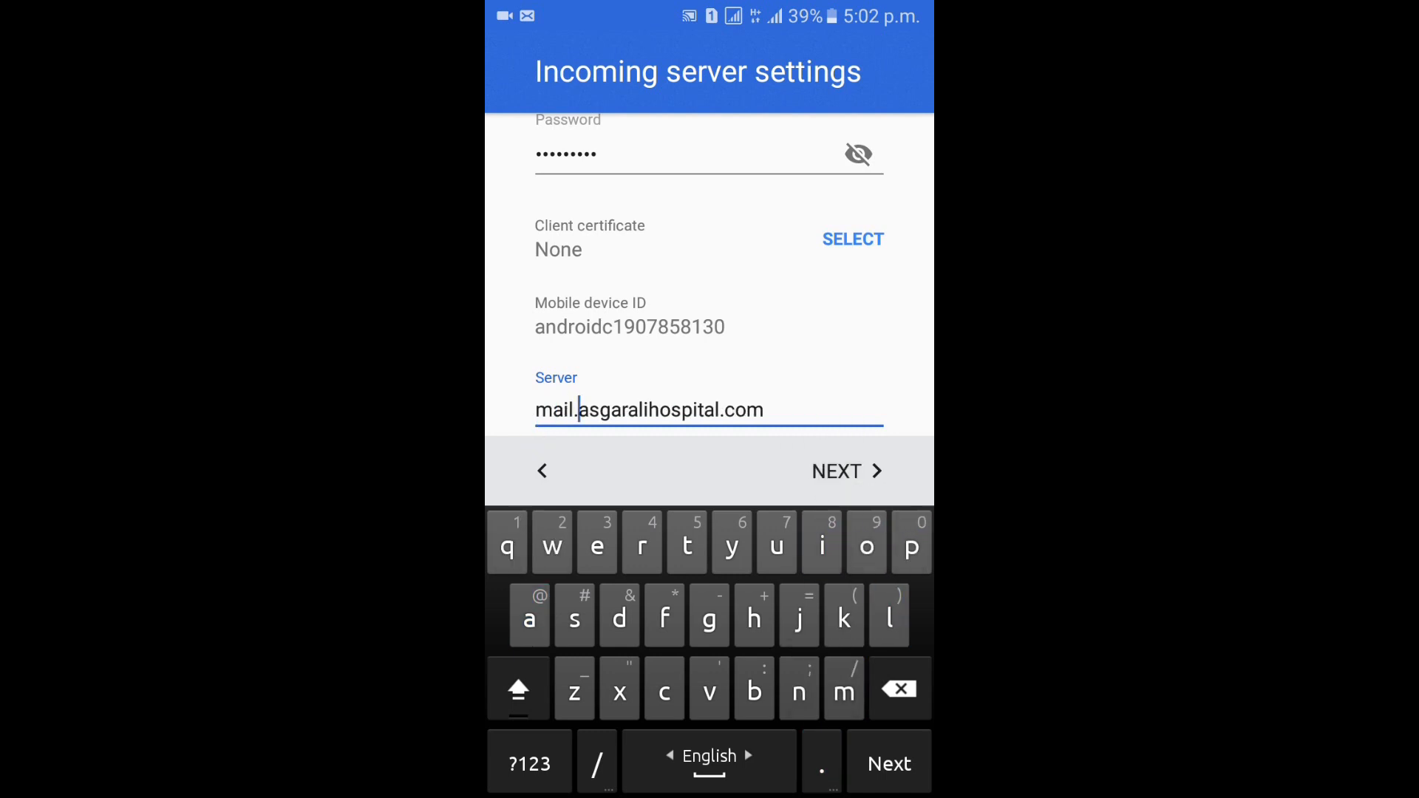
{"action": "scroll", "coordinate": [710, 277], "scroll_direction": "up", "scroll_amount": 2}
{"action": "scroll", "coordinate": [709, 277], "scroll_direction": "down", "scroll_amount": 2}
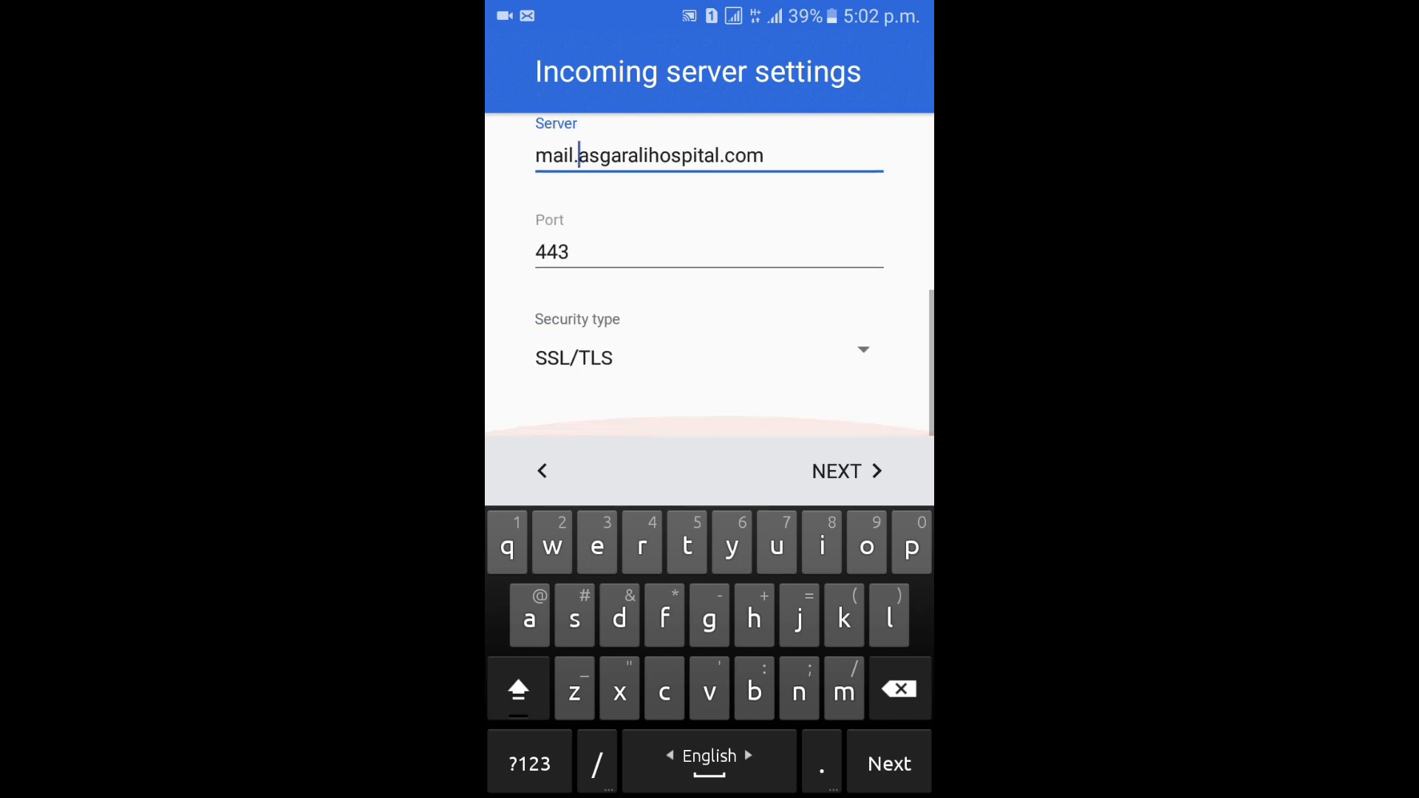
{"action": "left_click", "coordinate": [845, 470]}
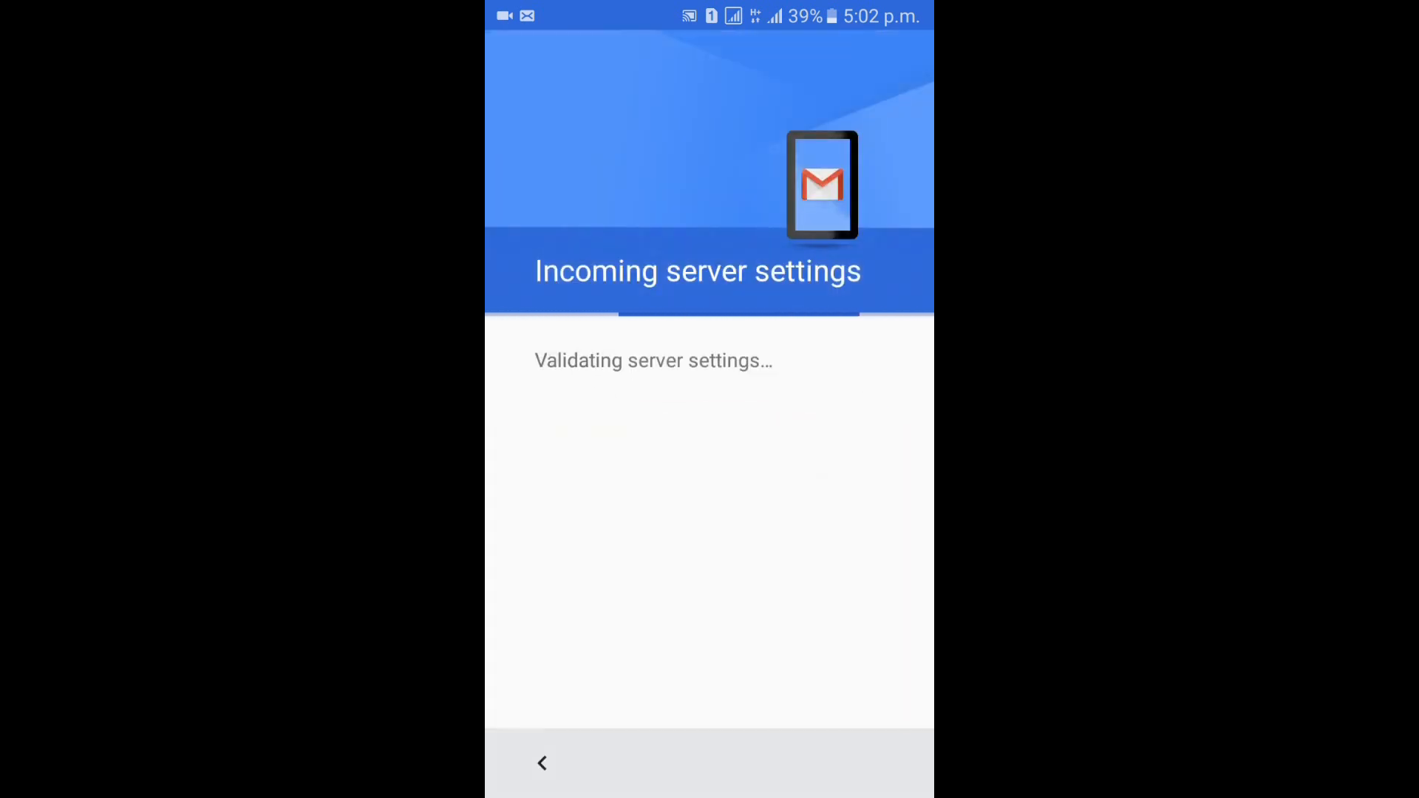
{"action": "left_click", "coordinate": [850, 525]}
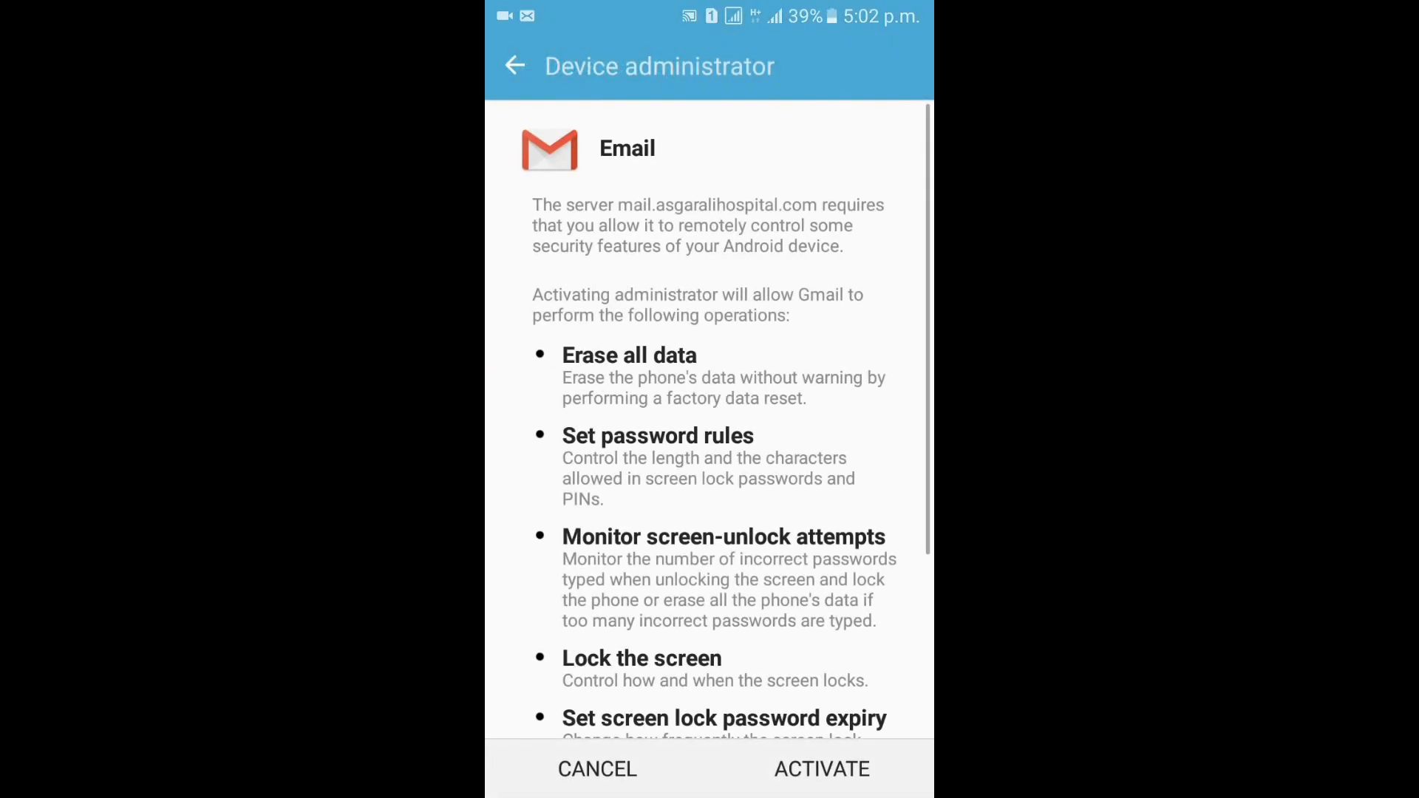
{"action": "scroll", "coordinate": [709, 422], "scroll_direction": "down", "scroll_amount": 3}
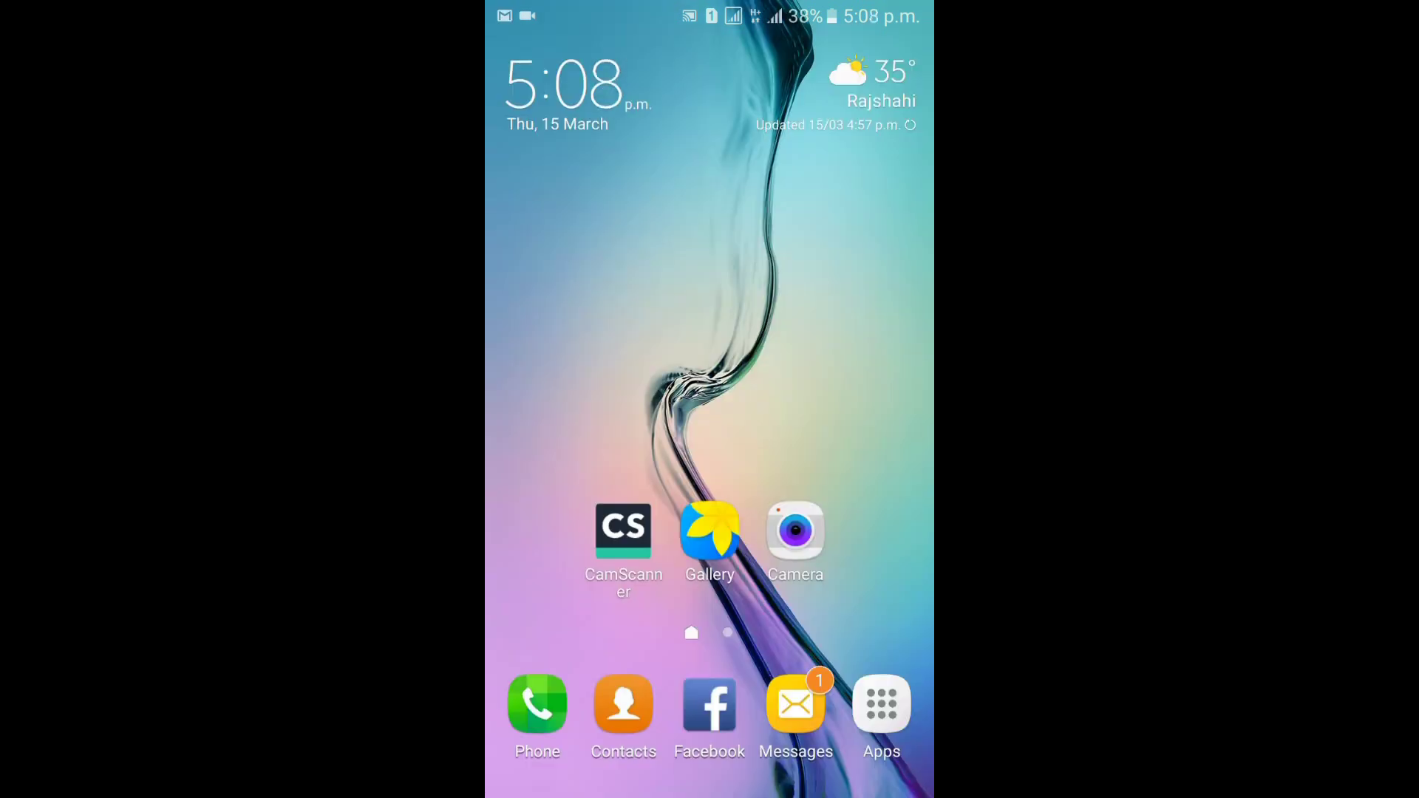
Activate device administration for the account and return through the app pages.
{"action": "left_click", "coordinate": [882, 704]}
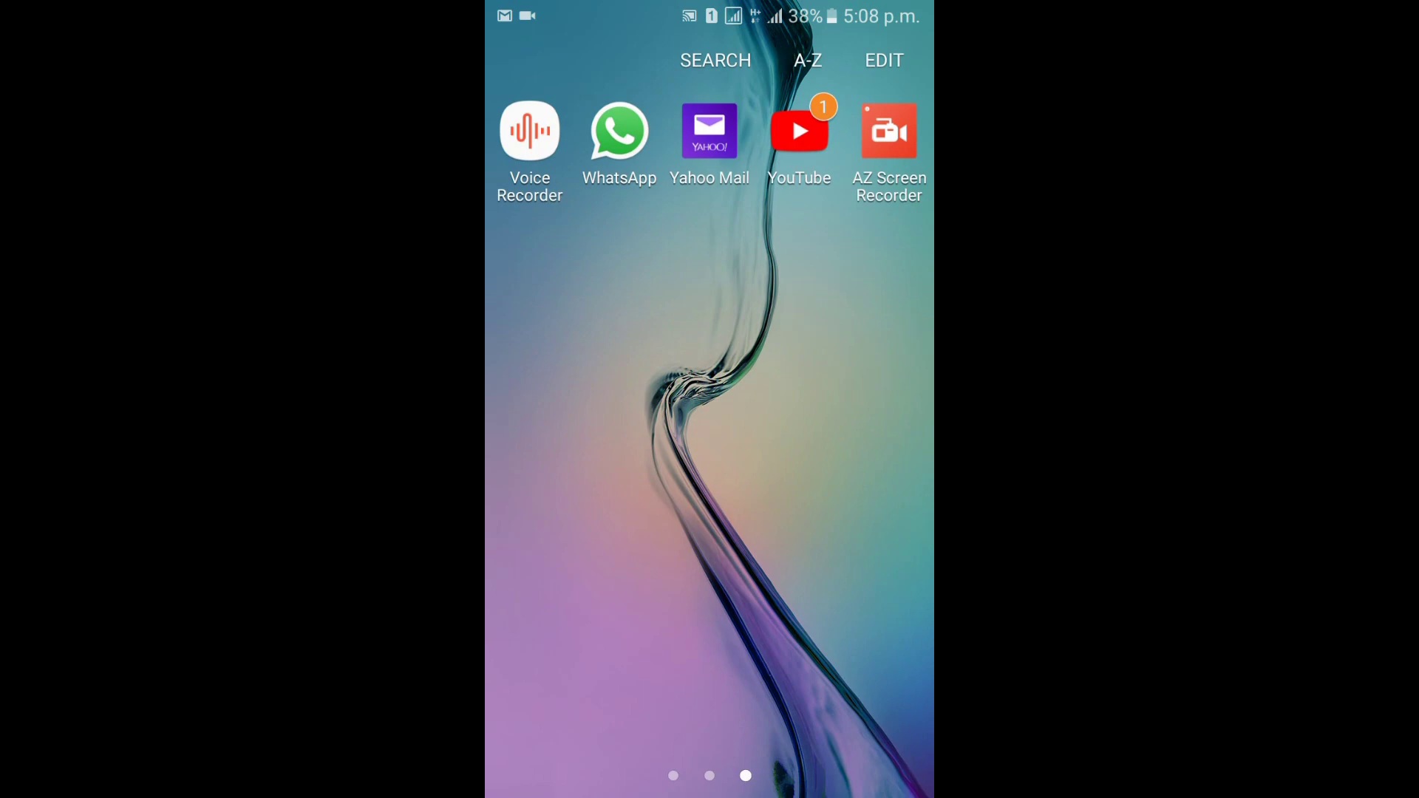
{"action": "left_click_drag", "start_coordinate": [576, 443], "coordinate": [865, 444]}
Open Gmail and switch to the new Exchange work account.
{"action": "key", "text": "Home"}
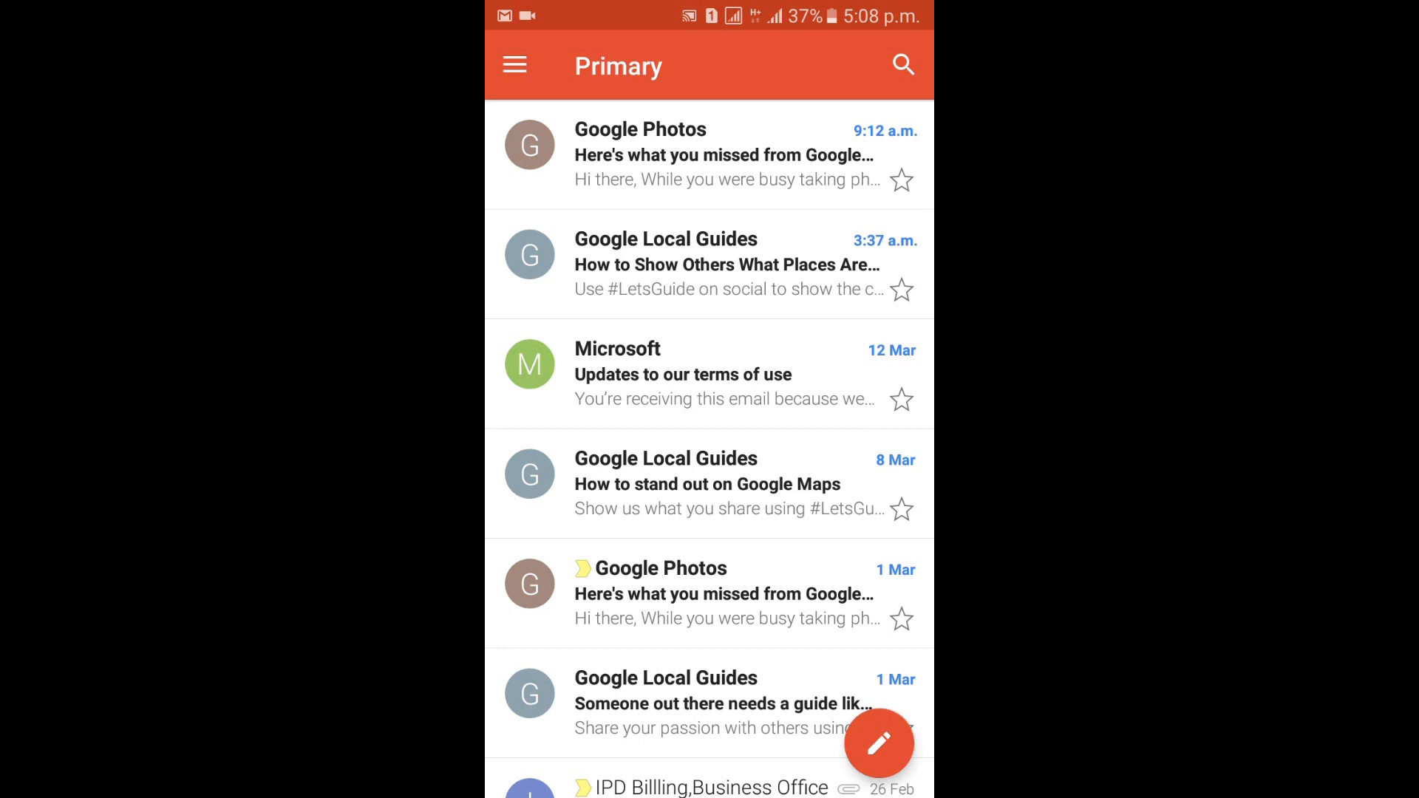
{"action": "left_click", "coordinate": [515, 65]}
{"action": "left_click", "coordinate": [828, 178]}
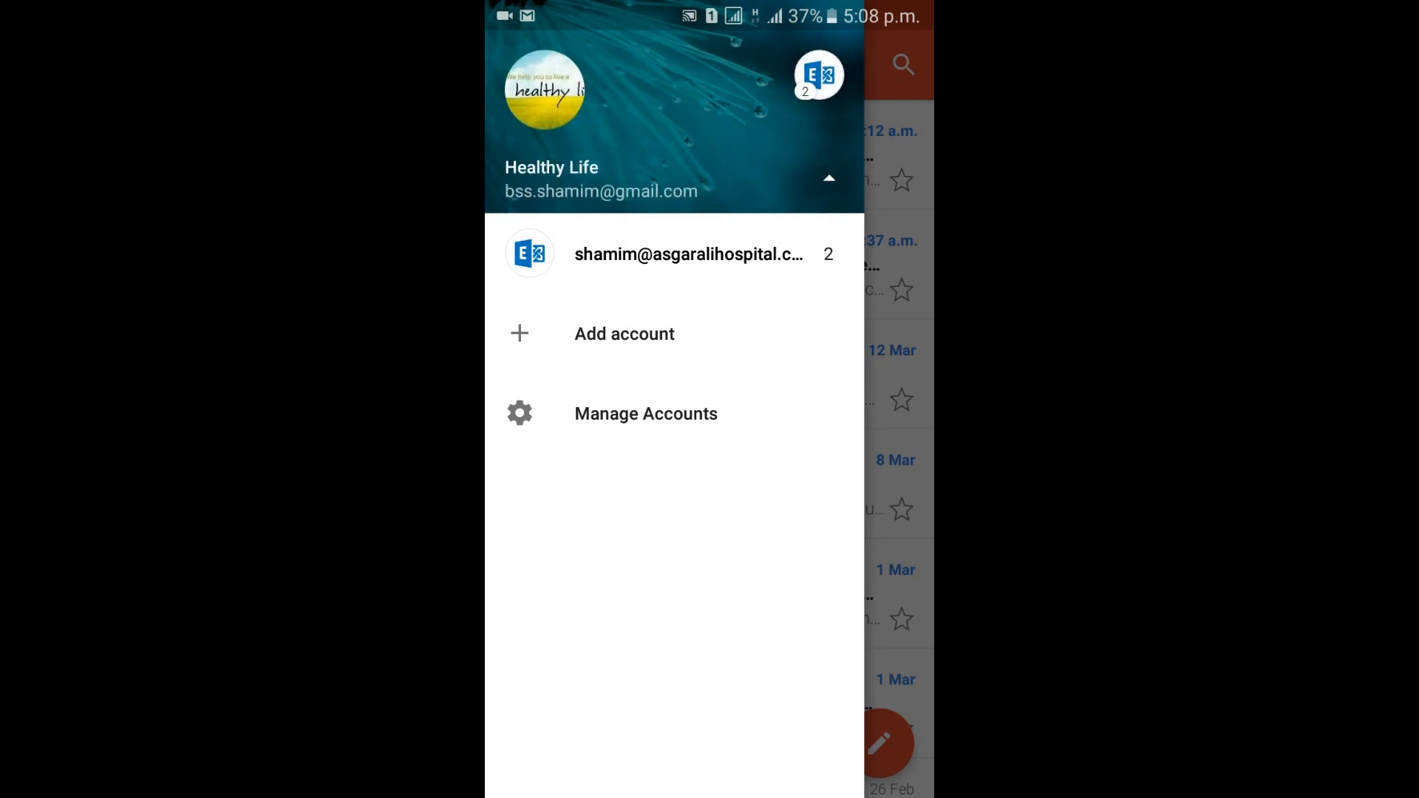
{"action": "left_click", "coordinate": [688, 254]}
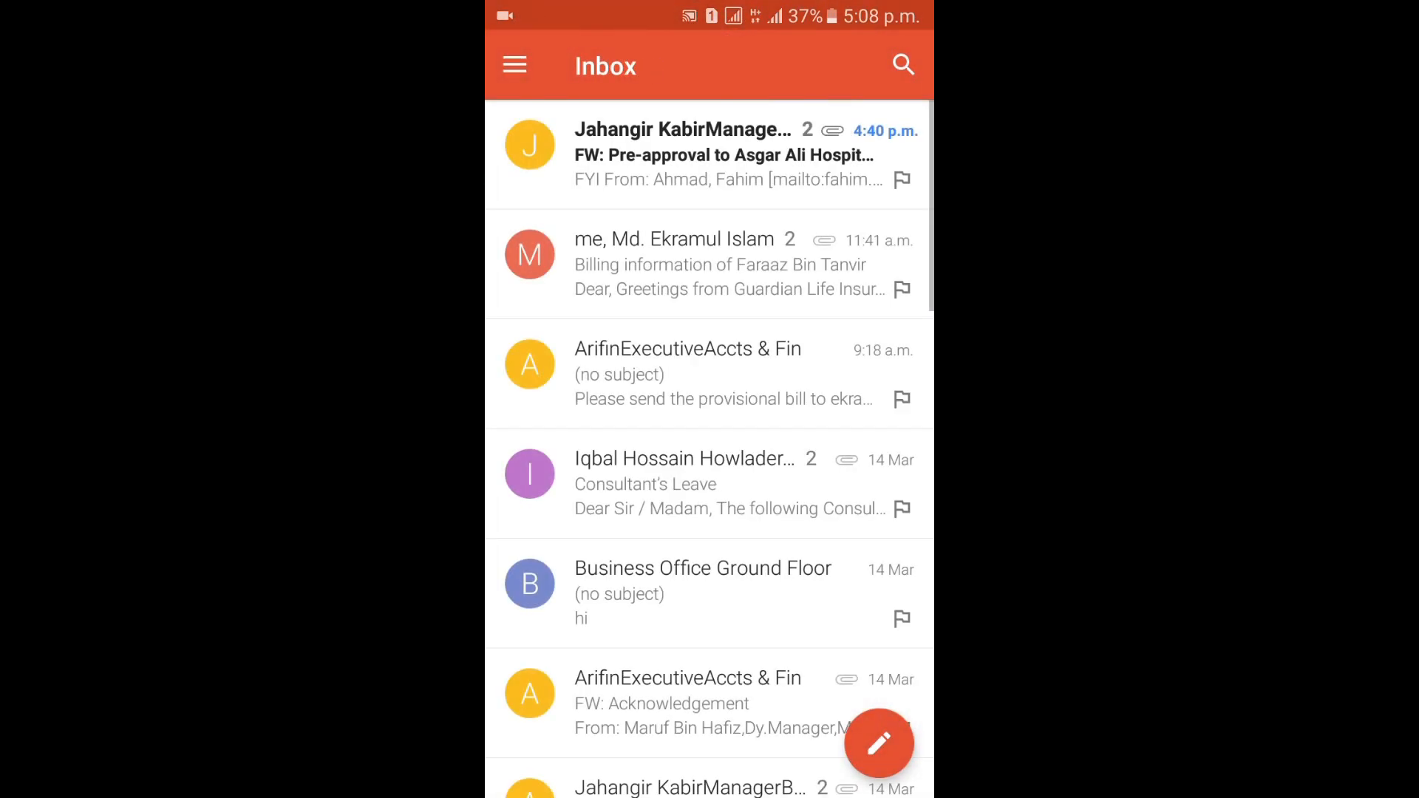
Switch back to the personal Gmail account and glance at the Google Photos email.
{"action": "left_click", "coordinate": [515, 65]}
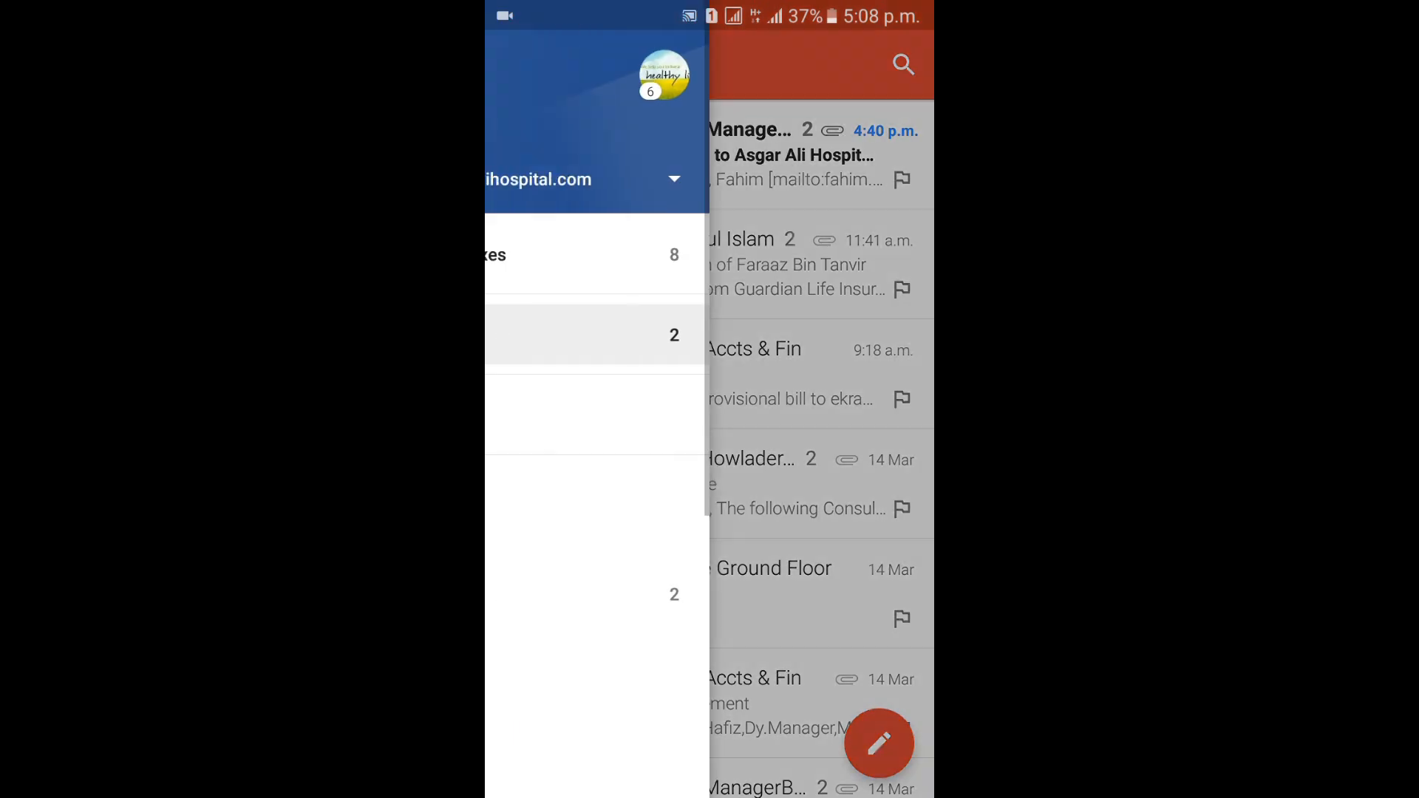
{"action": "left_click", "coordinate": [828, 178]}
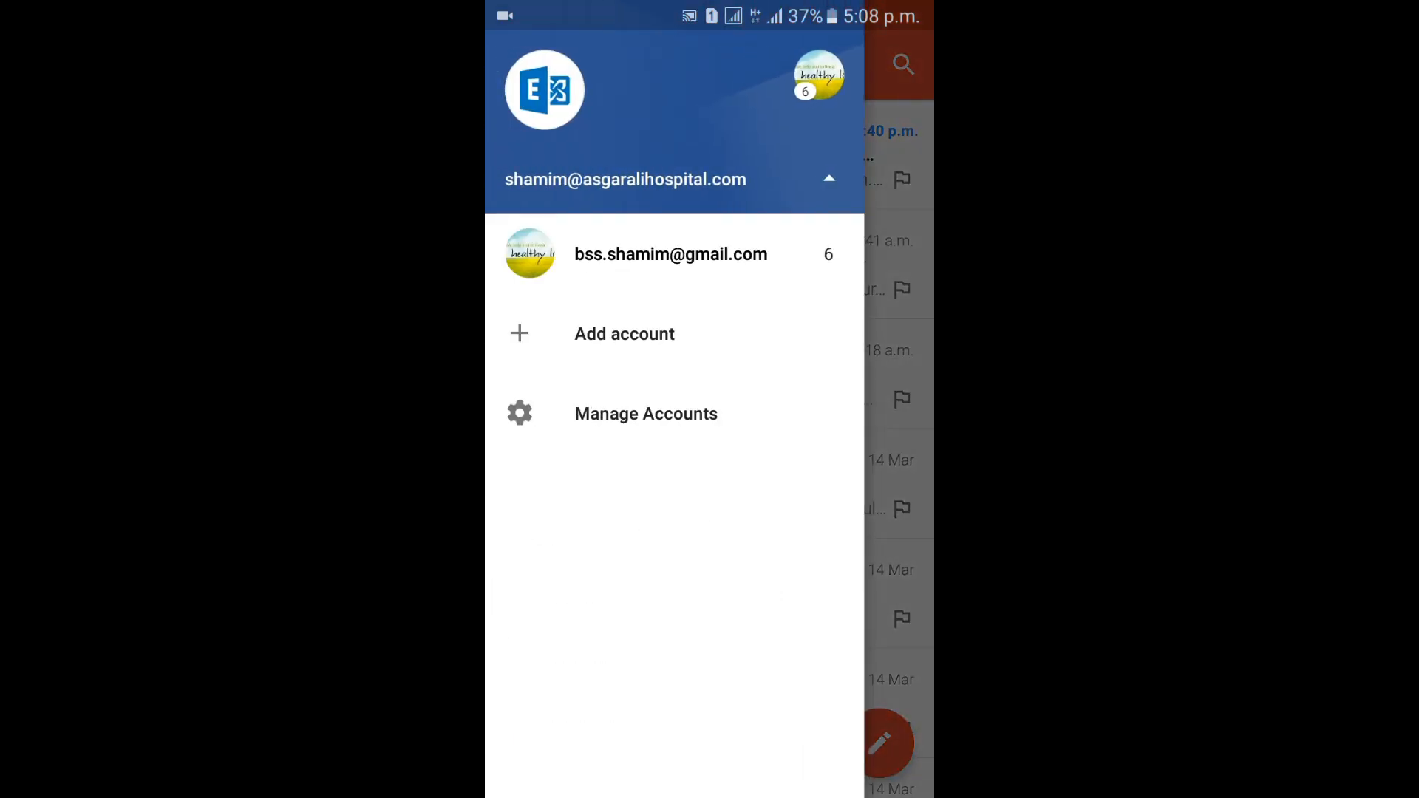
{"action": "left_click", "coordinate": [671, 254]}
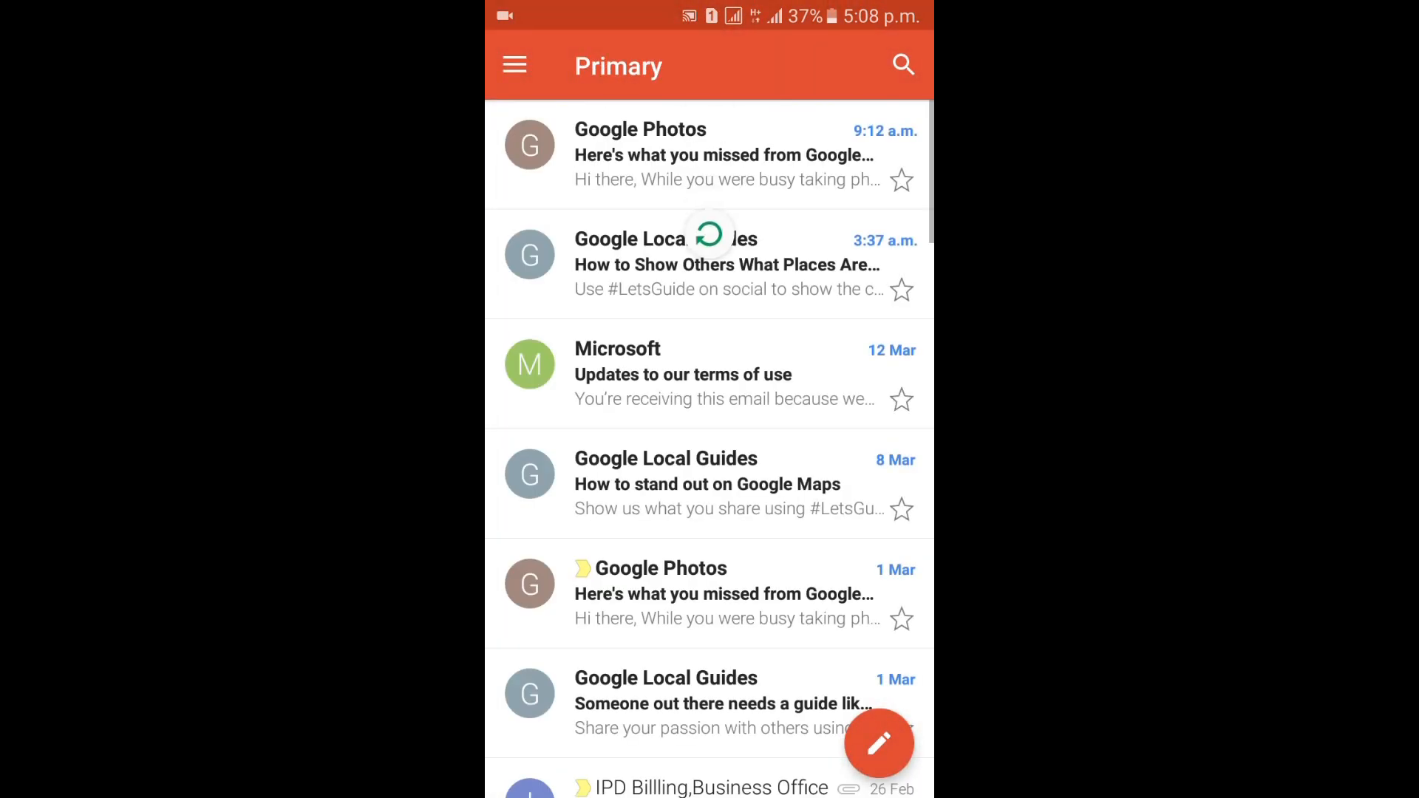
{"action": "scroll", "coordinate": [710, 443], "scroll_direction": "down", "scroll_amount": 2}
{"action": "scroll", "coordinate": [709, 444], "scroll_direction": "up", "scroll_amount": 2}
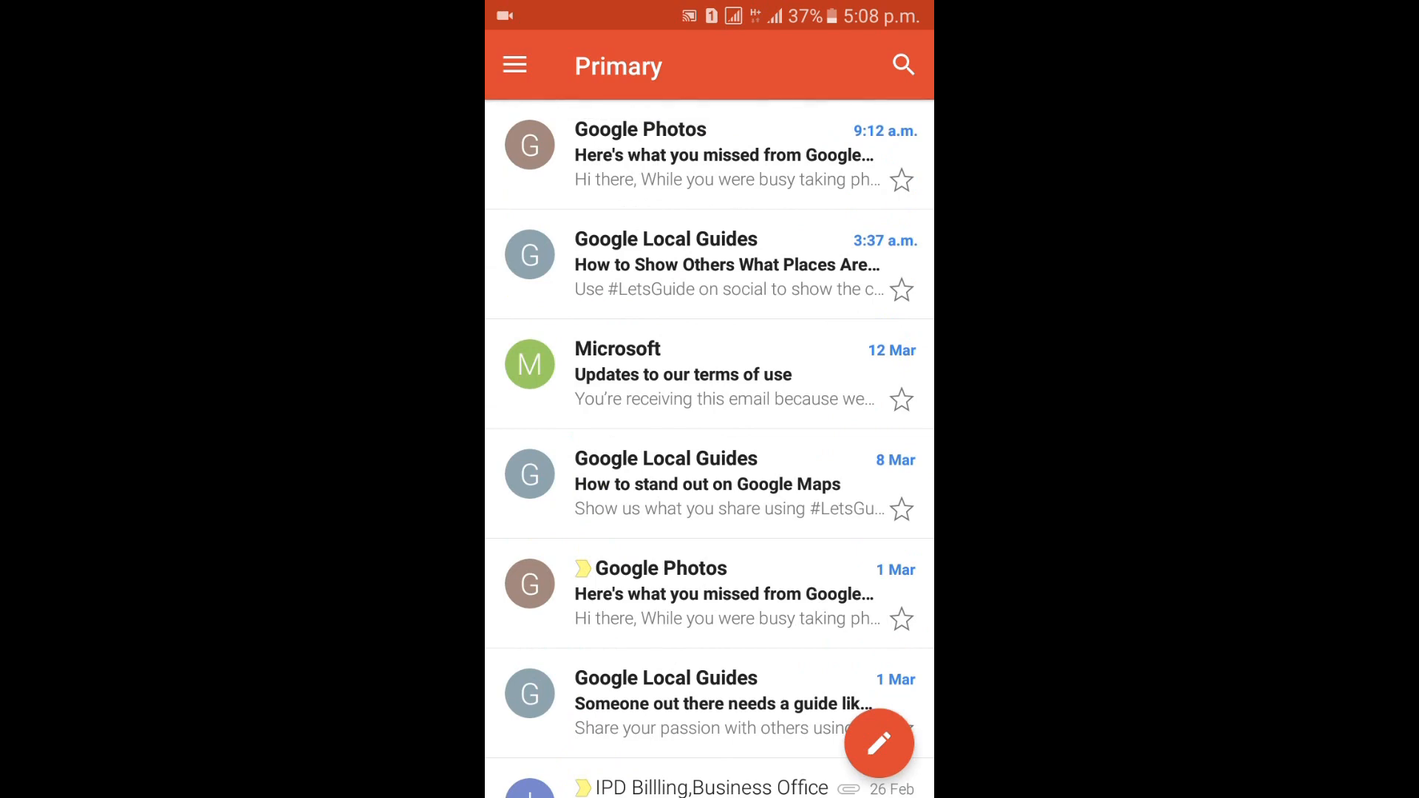
{"action": "left_click", "coordinate": [721, 155]}
{"action": "left_click", "coordinate": [513, 65]}
Switch again to the Exchange work account so its Inbox shows.
{"action": "left_click", "coordinate": [518, 63]}
{"action": "left_click", "coordinate": [827, 179]}
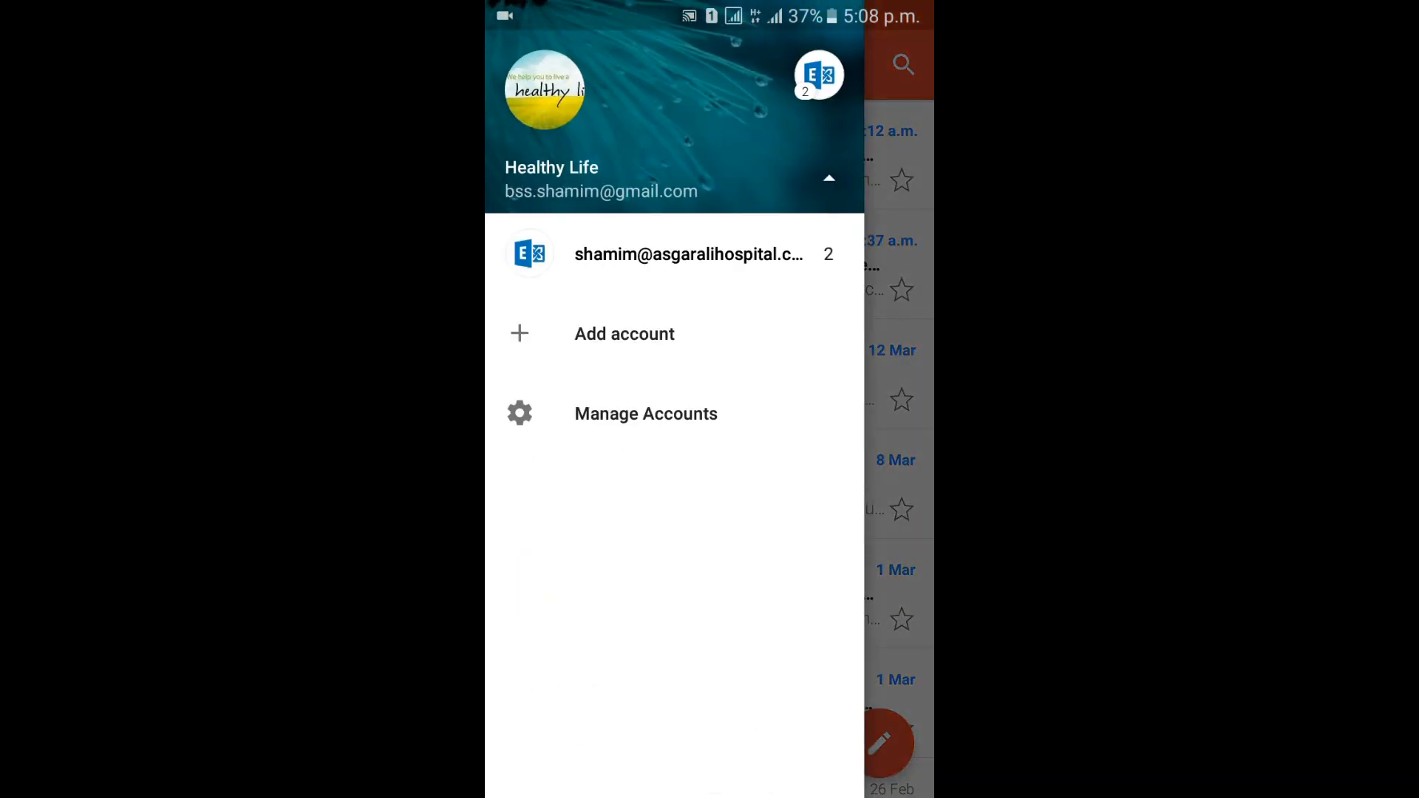
{"action": "left_click", "coordinate": [687, 254]}
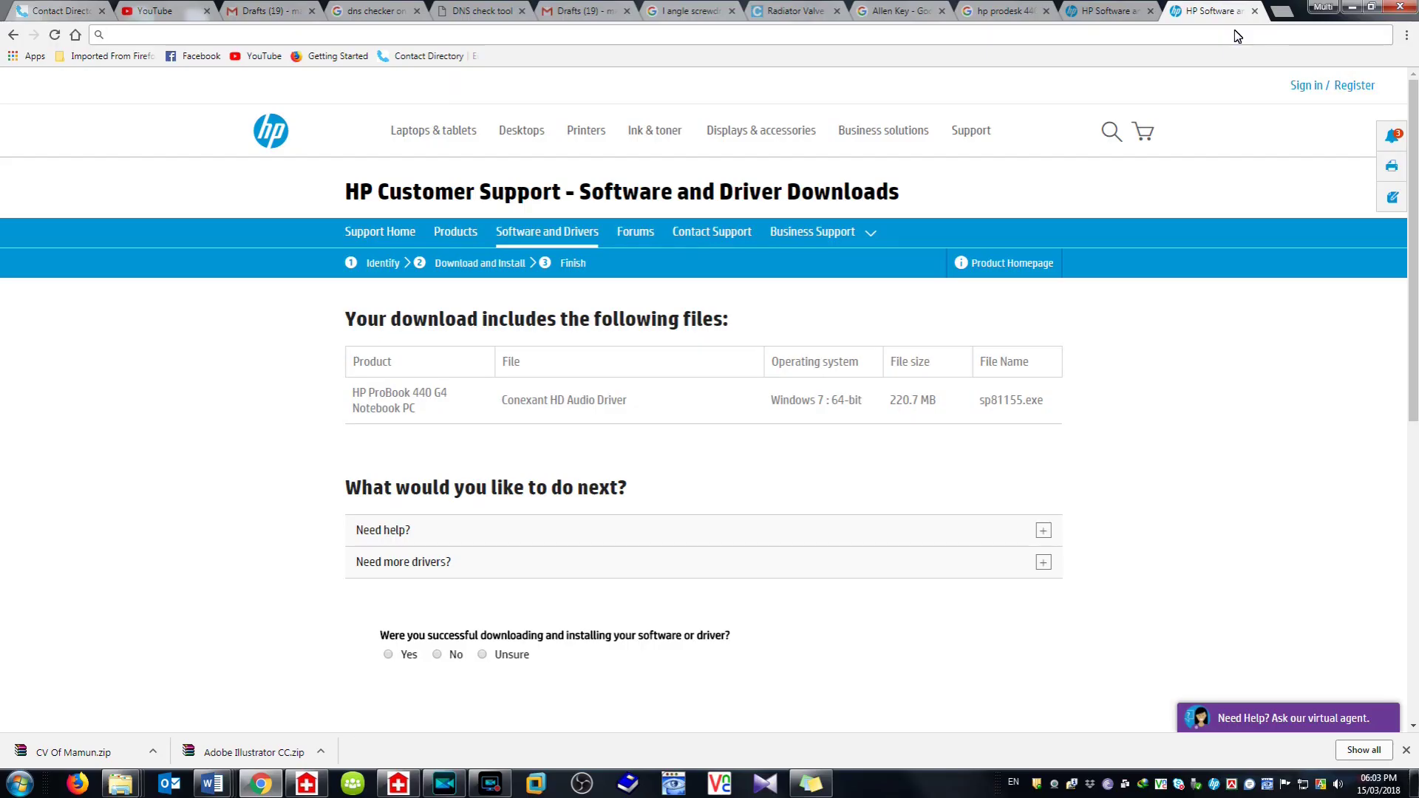
{"action": "type", "text": "htt"}
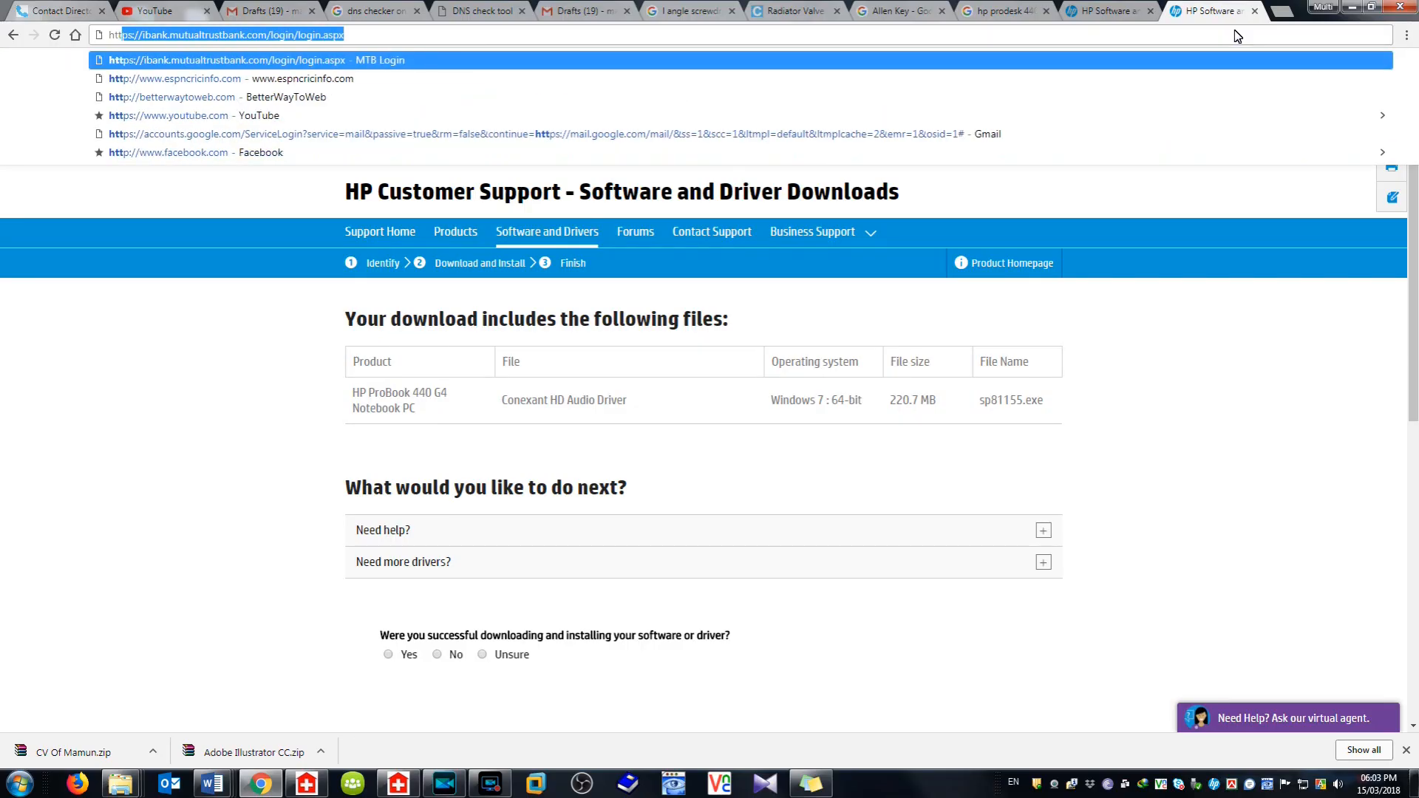
{"action": "type", "text": "ps"}
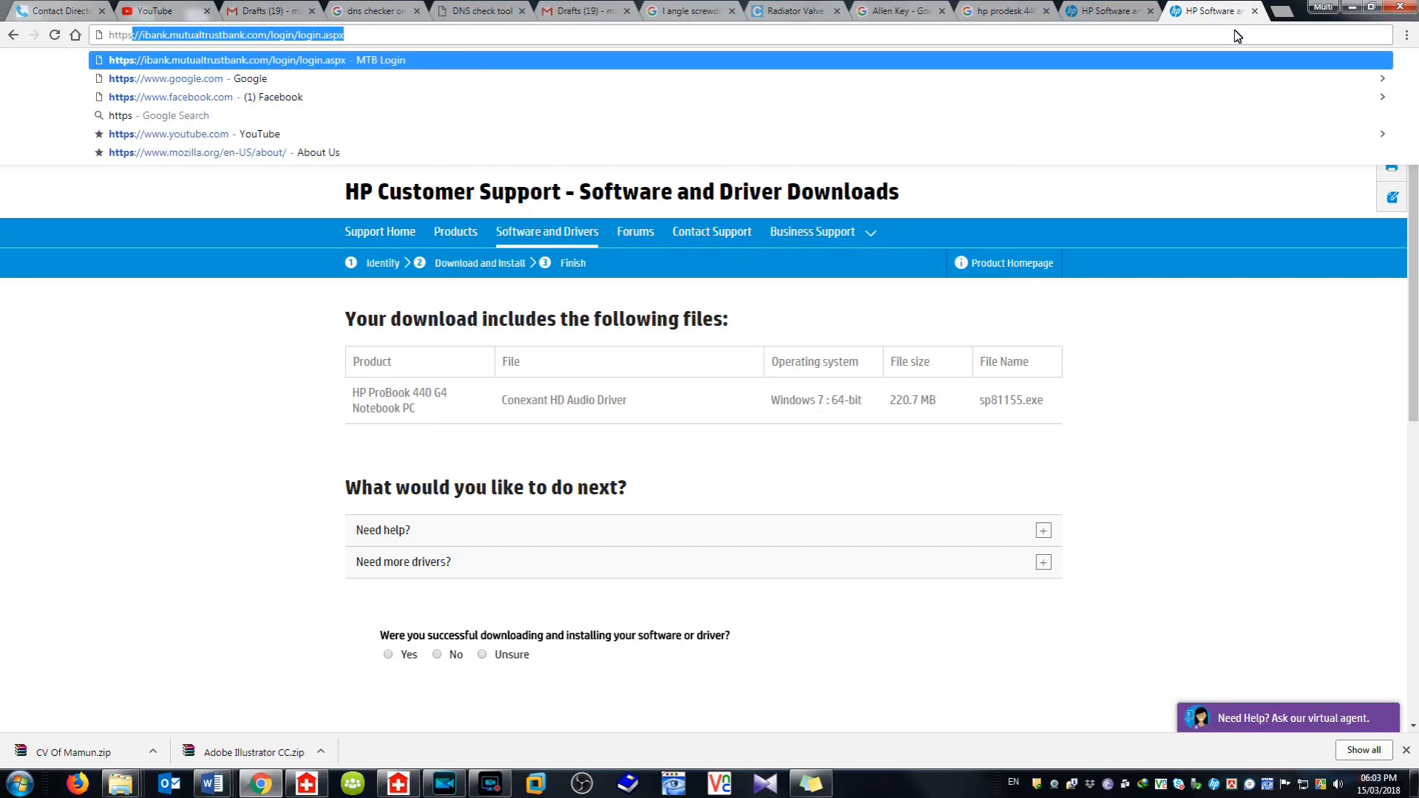
{"action": "type", "text": ":"}
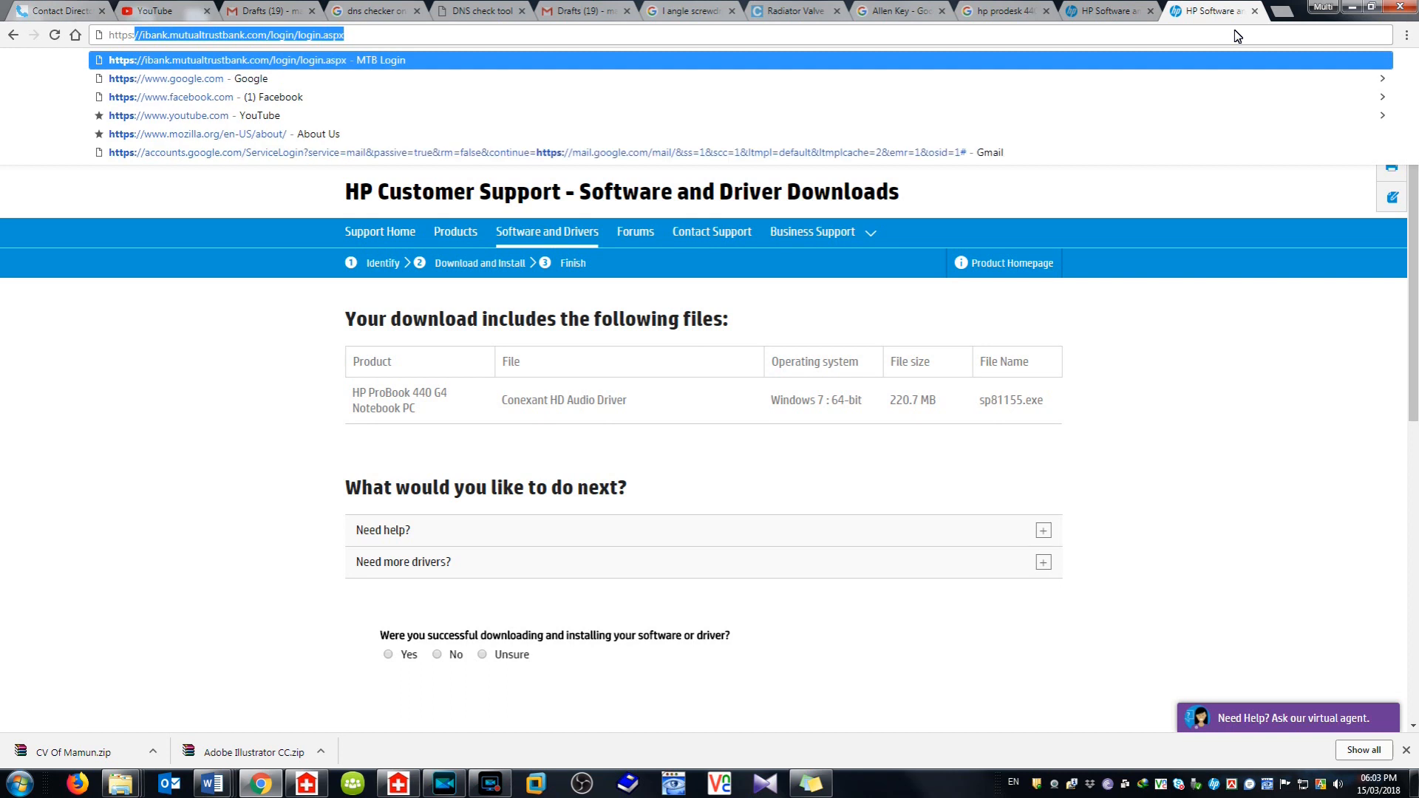
{"action": "type", "text": "//"}
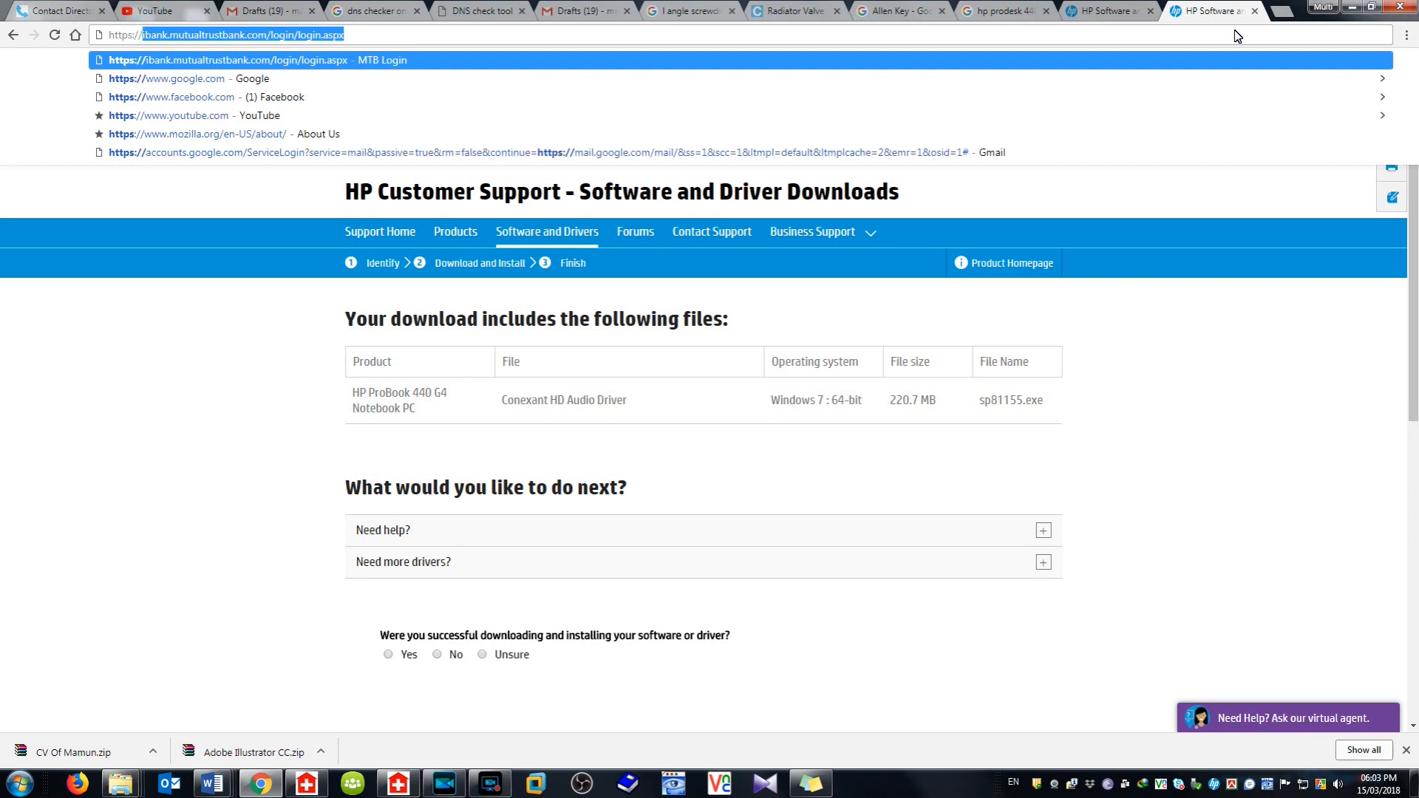
{"action": "type", "text": "mail"}
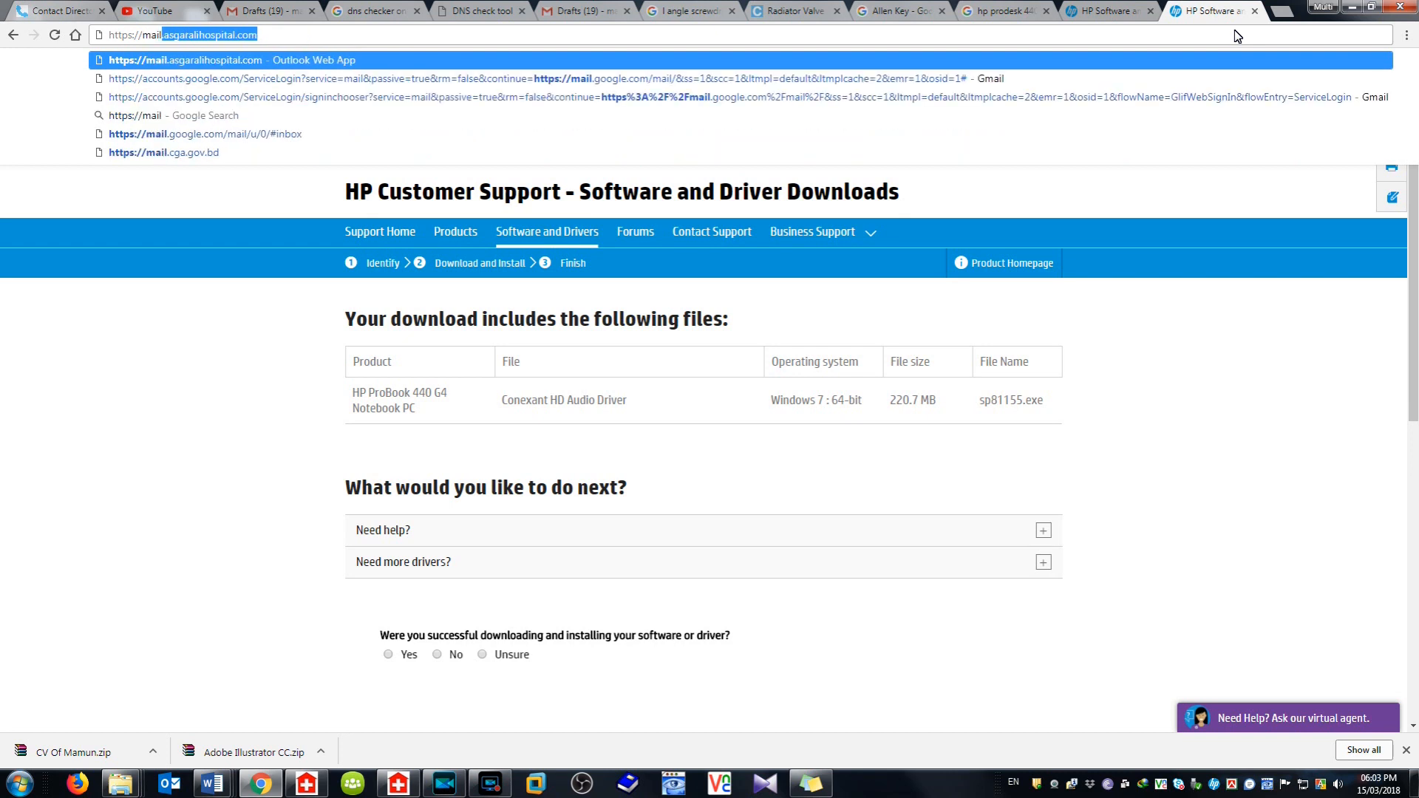
{"action": "type", "text": ".a"}
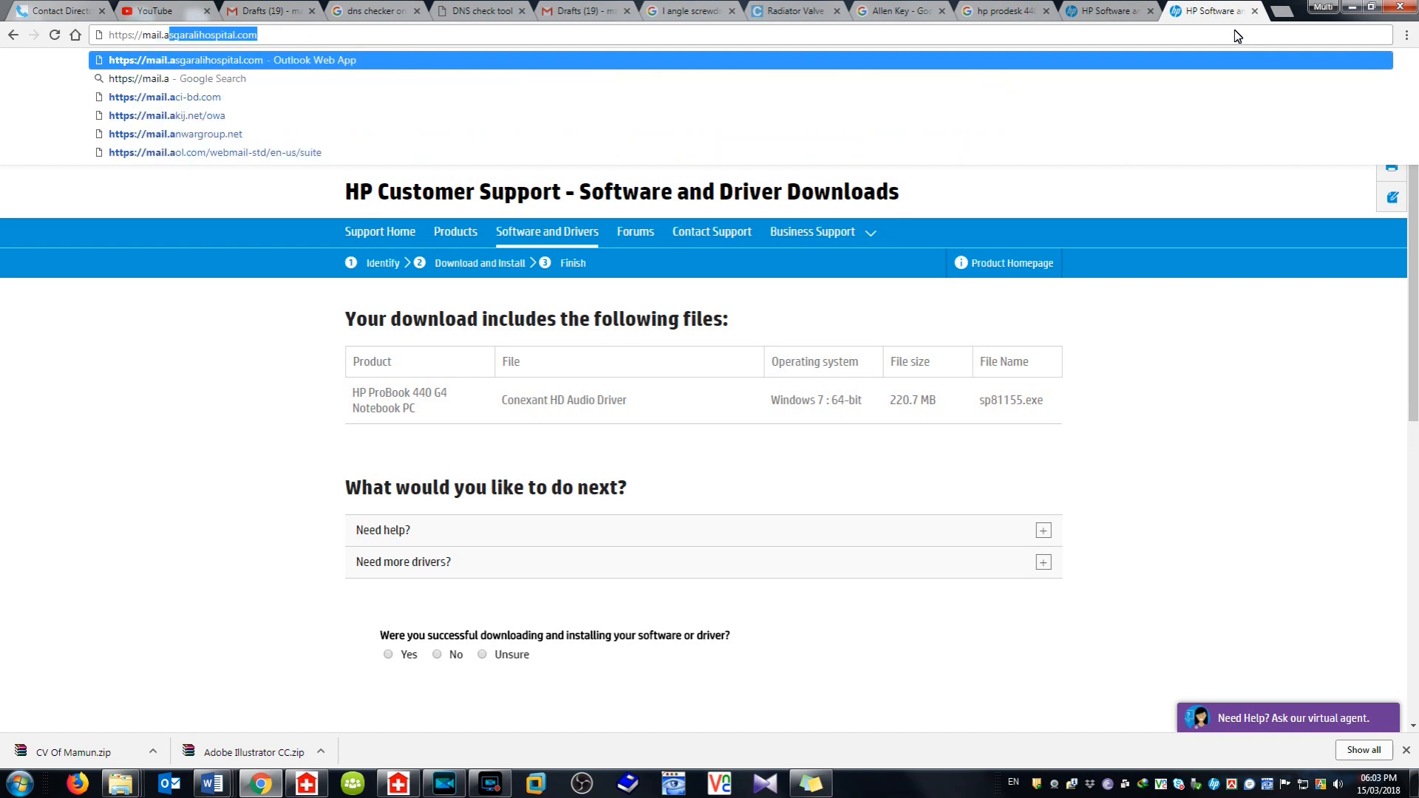
{"action": "type", "text": "sga"}
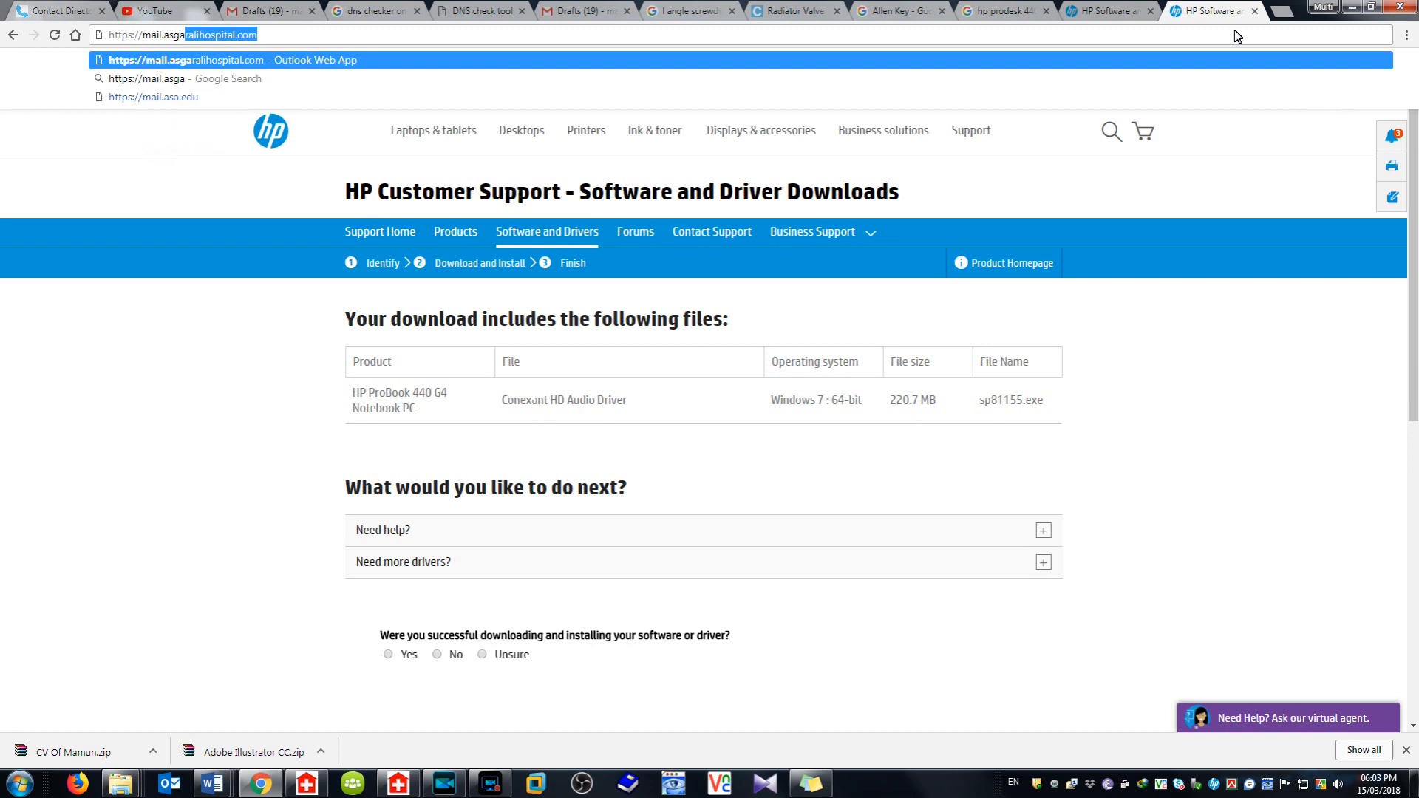
{"action": "type", "text": "ralih"}
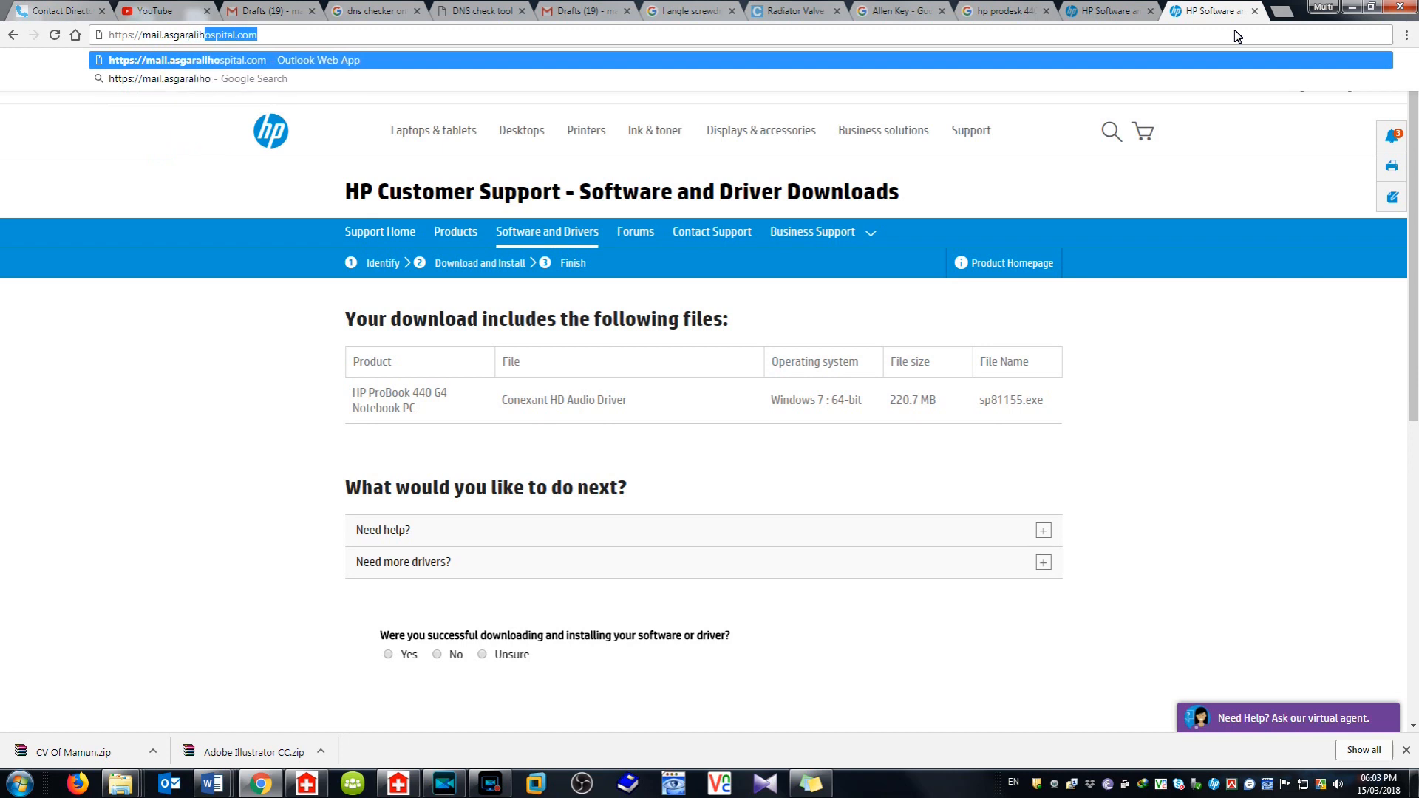
{"action": "type", "text": "ospita"}
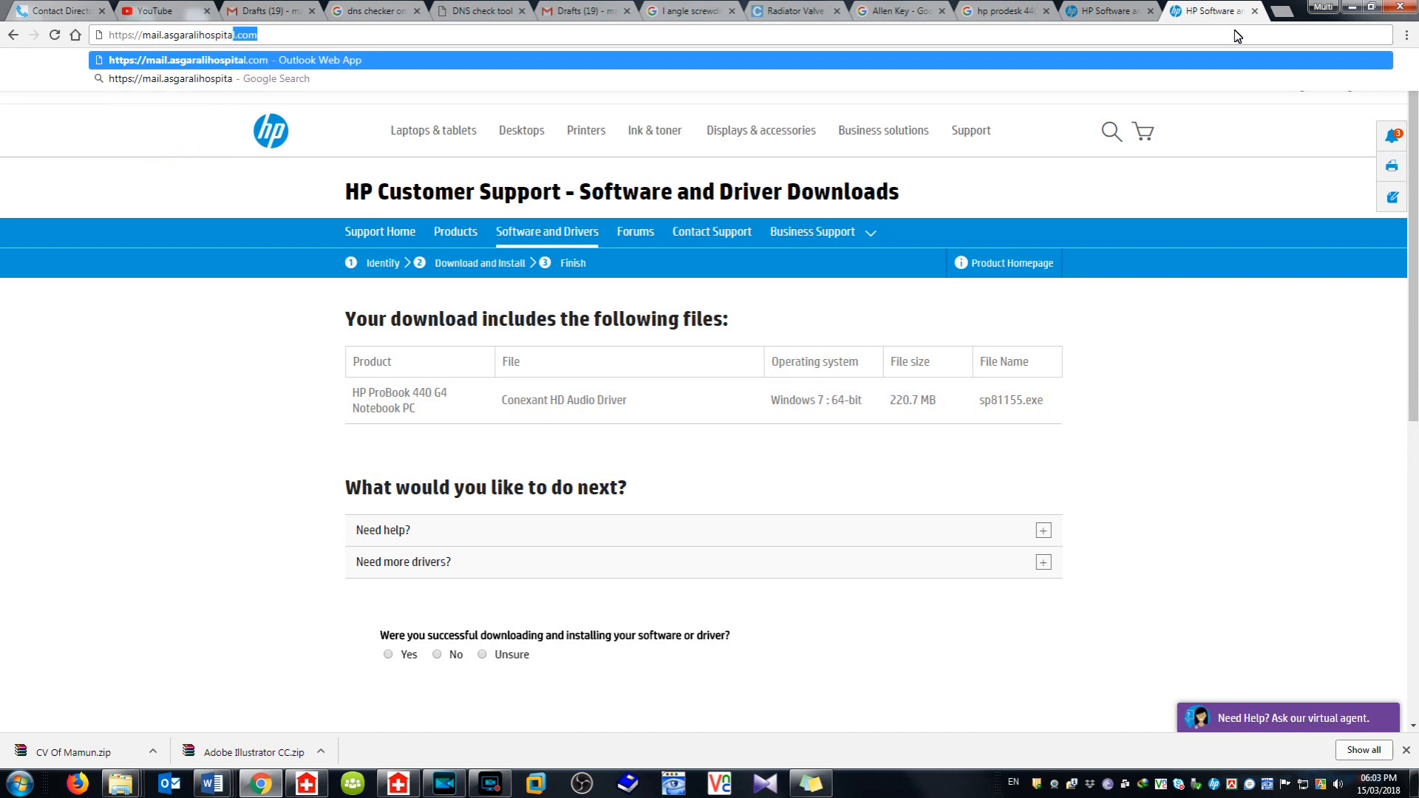
{"action": "type", "text": "l.com"}
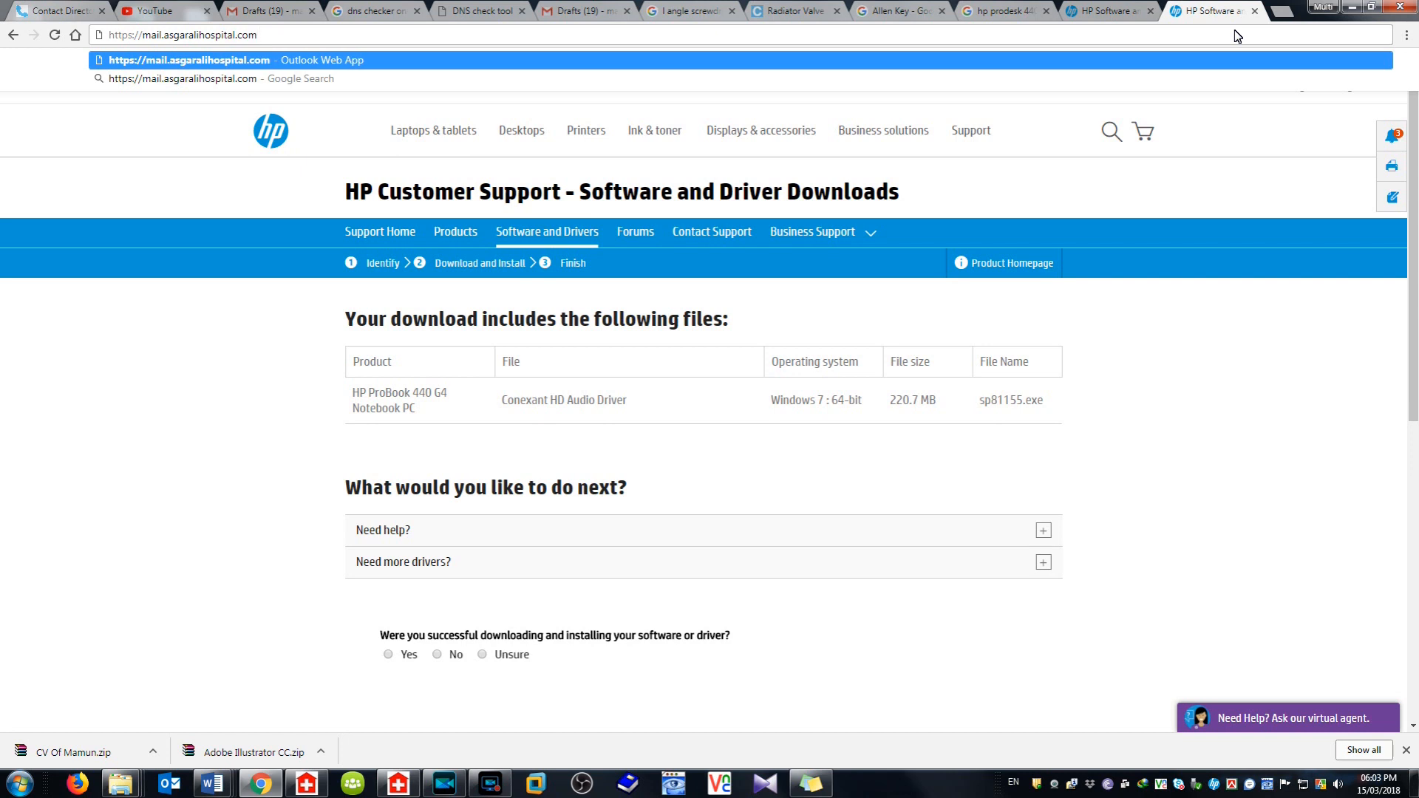
{"action": "key", "text": "Return"}
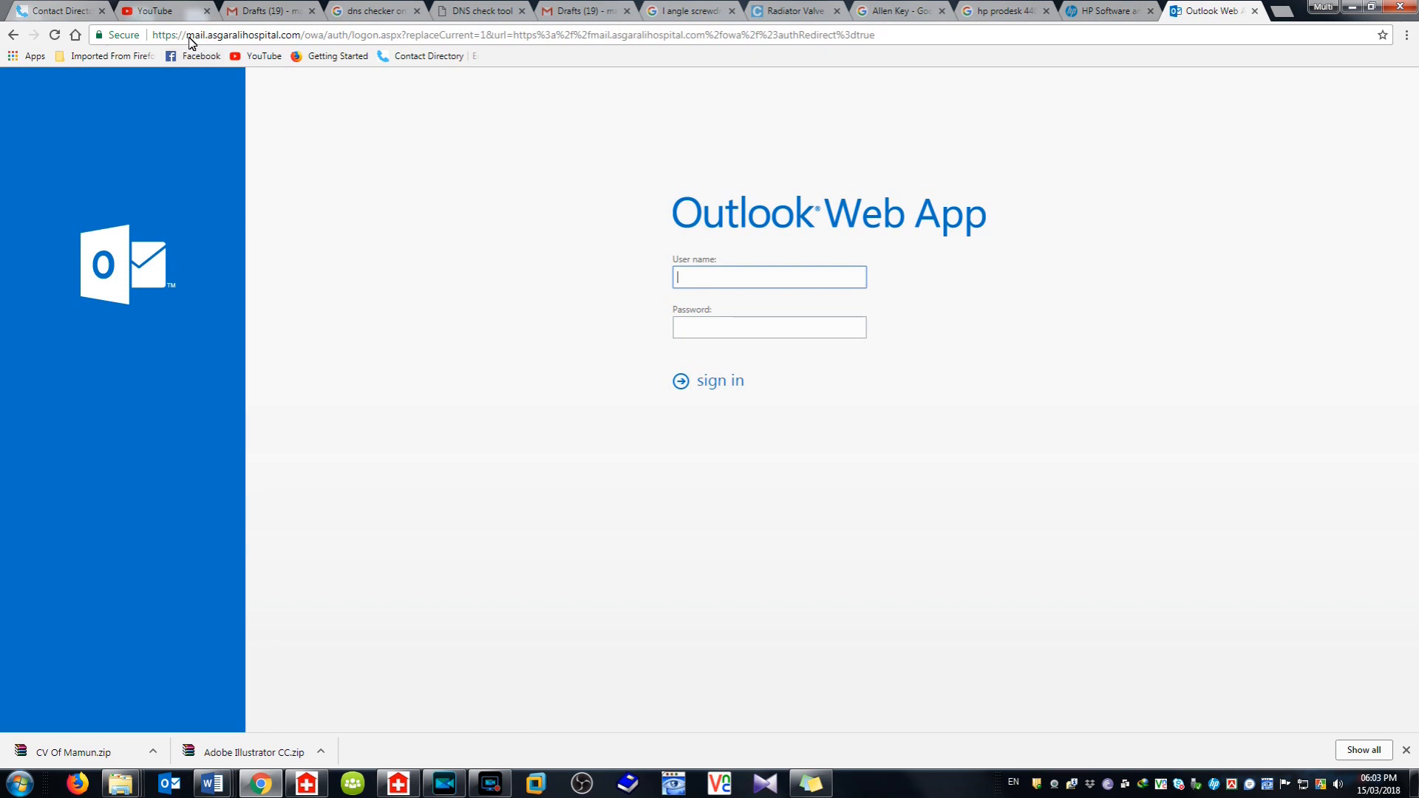
Enter the user name and password on the sign-in page and sign in to the work mailbox.
{"action": "left_click_drag", "start_coordinate": [152, 41], "coordinate": [301, 41]}
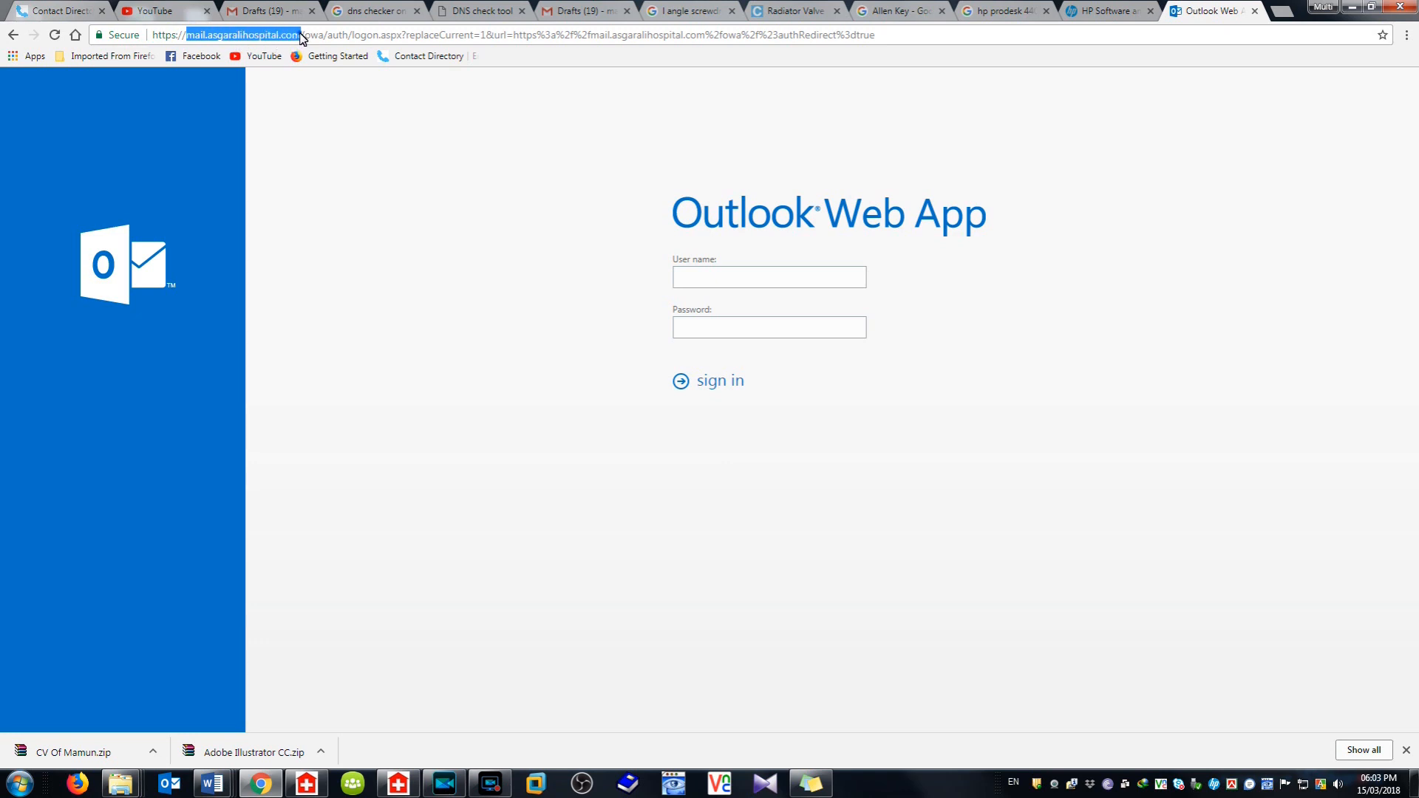
{"action": "left_click_drag", "start_coordinate": [301, 37], "coordinate": [152, 36]}
{"action": "left_click", "coordinate": [703, 282]}
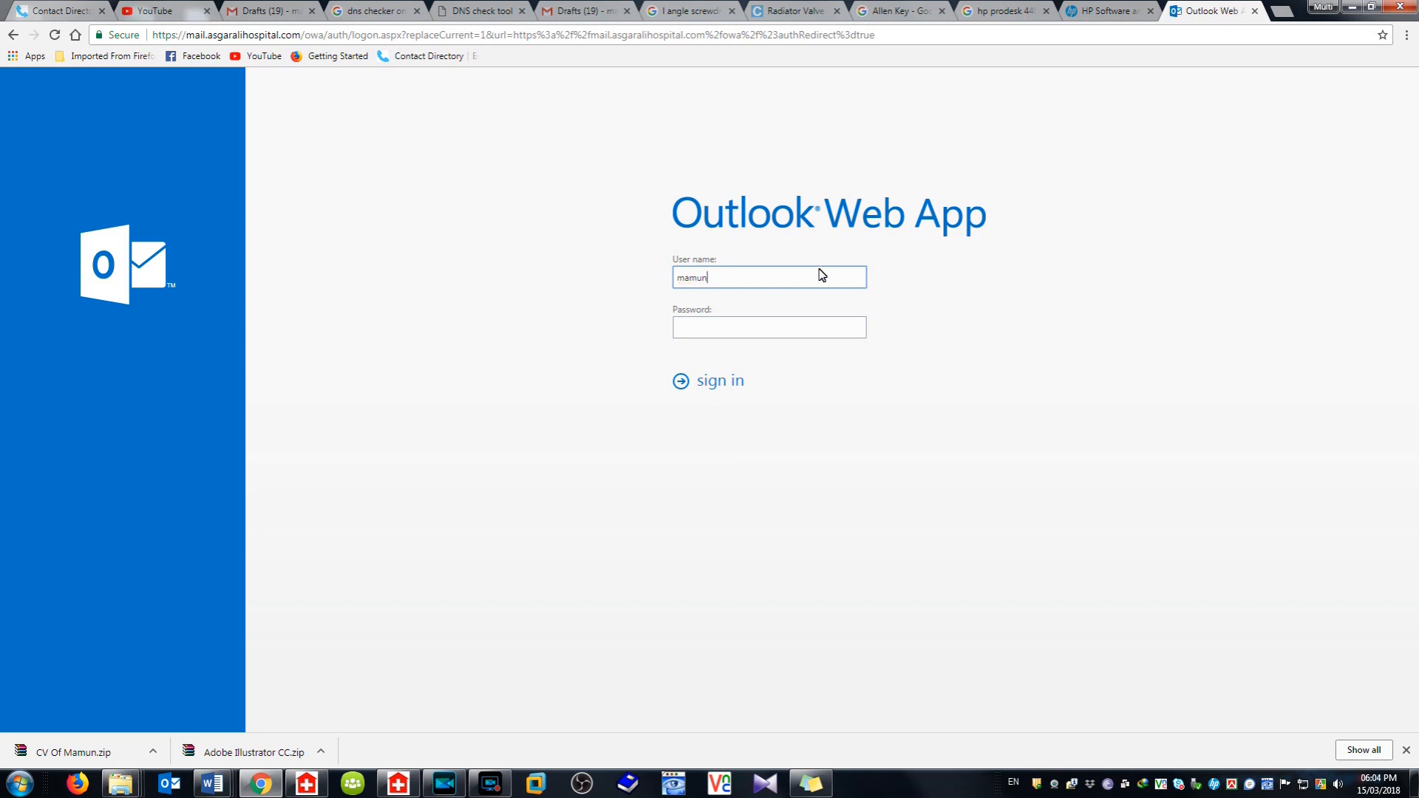
{"action": "left_click", "coordinate": [797, 333]}
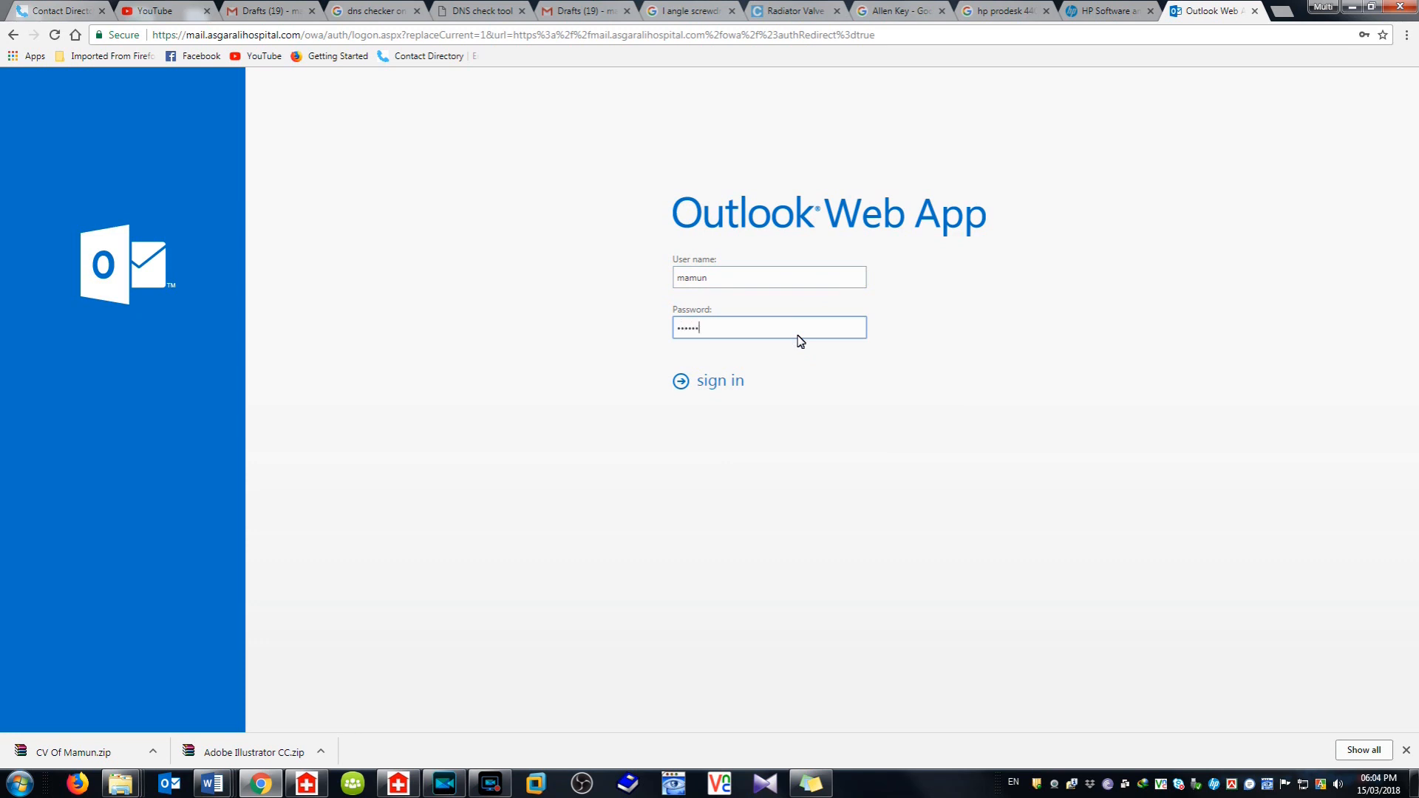
{"action": "key", "text": "Return"}
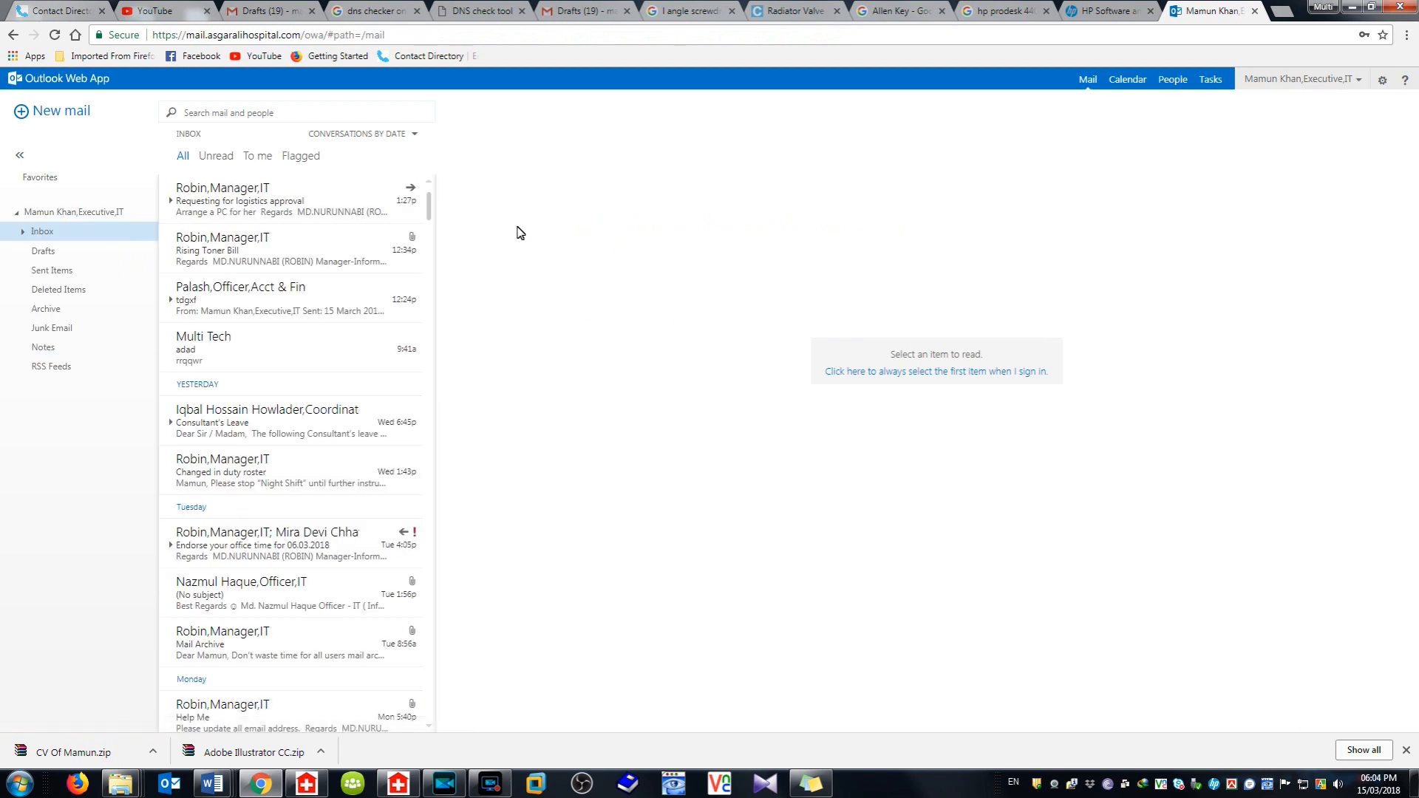
Compose a new email to the IT colleague with subject Test, send it and view it in Sent Items.
{"action": "left_click", "coordinate": [280, 244]}
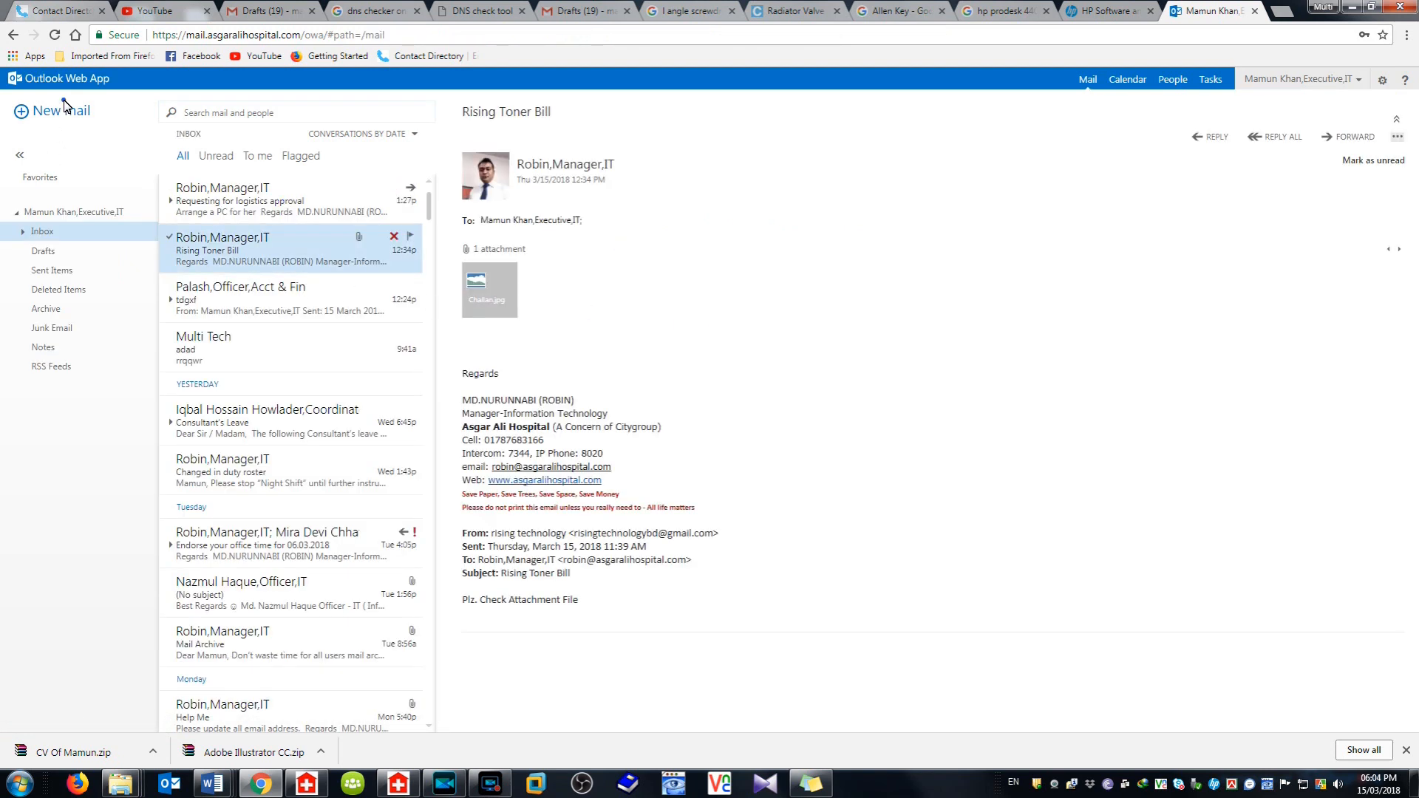
{"action": "left_click", "coordinate": [63, 108]}
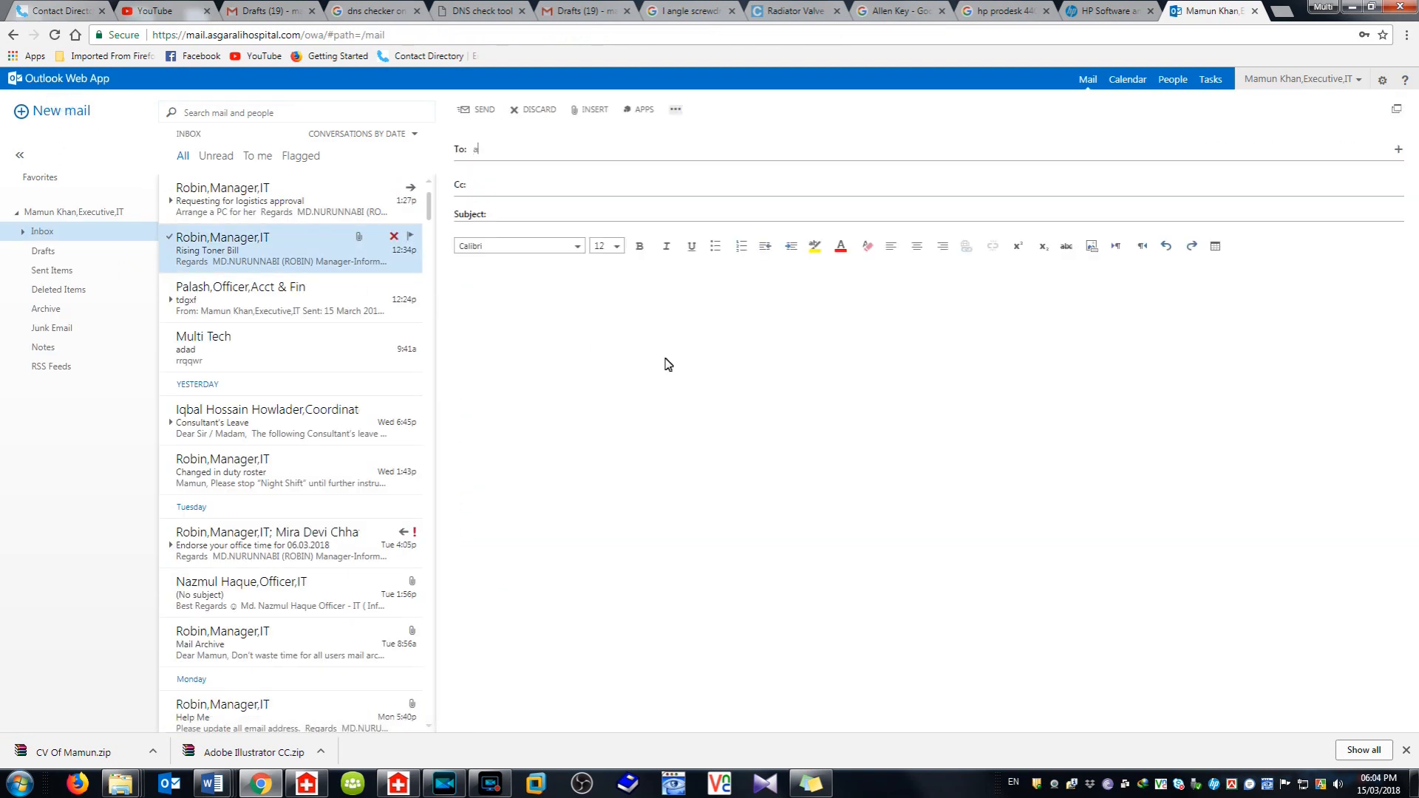
{"action": "type", "text": "r"}
{"action": "left_click", "coordinate": [600, 184]}
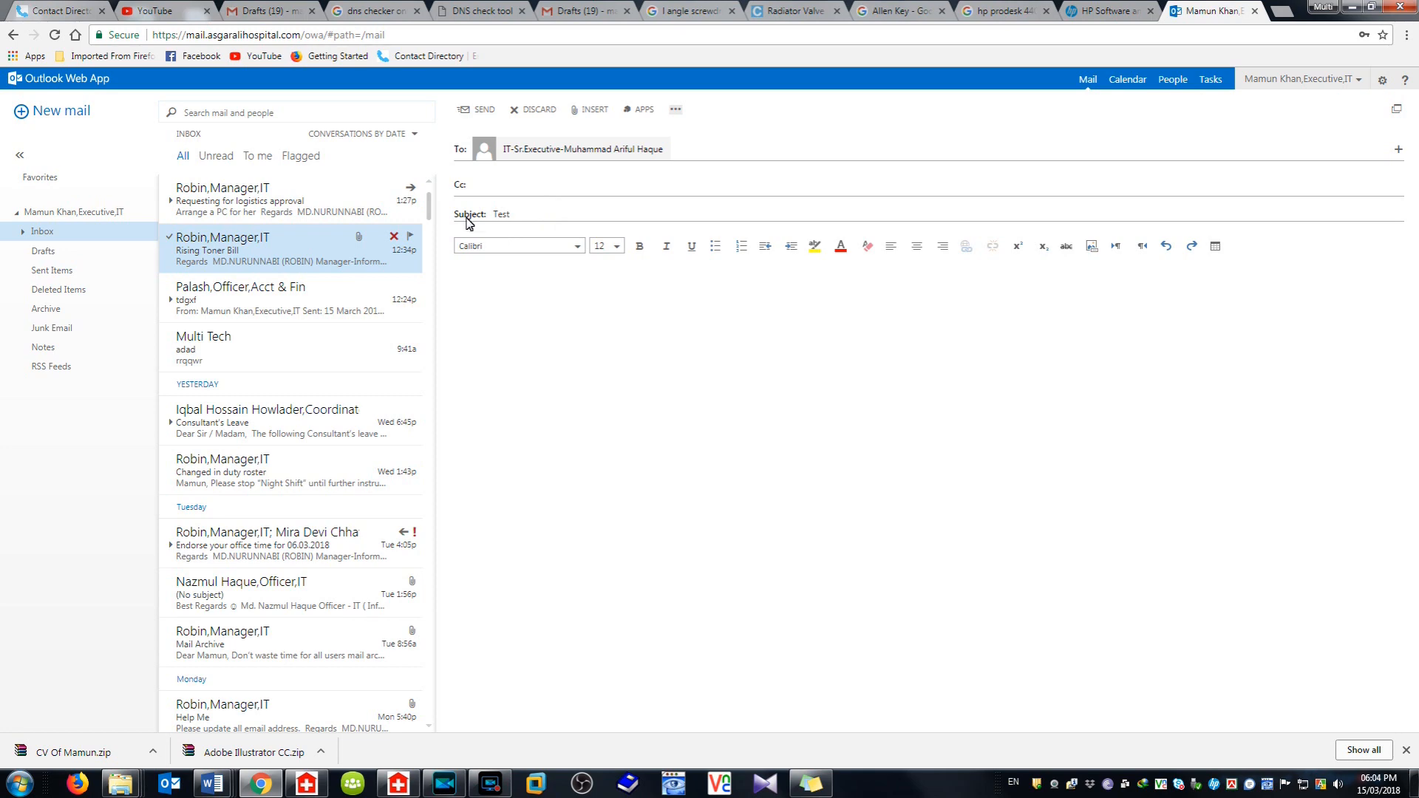
{"action": "left_click", "coordinate": [478, 113]}
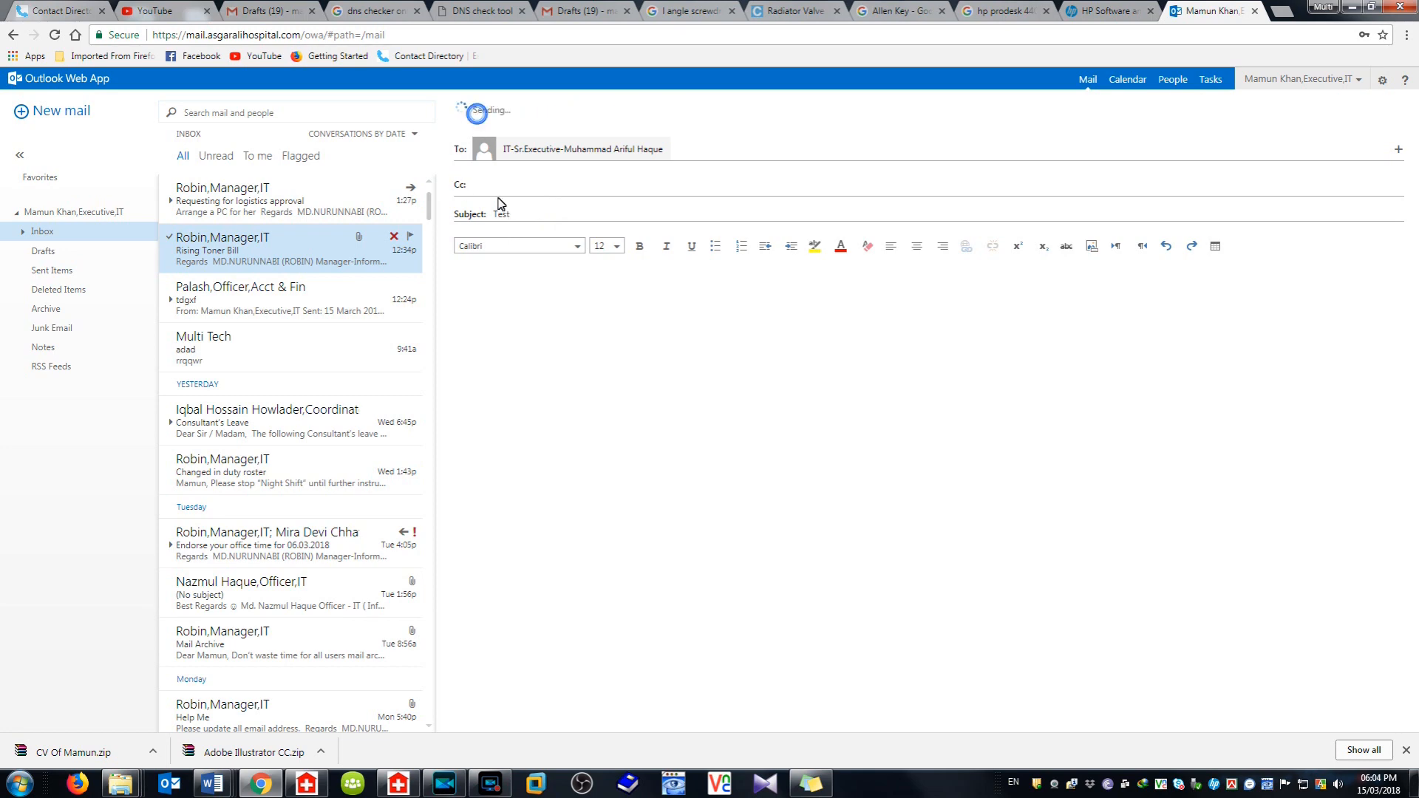
{"action": "left_click", "coordinate": [56, 271]}
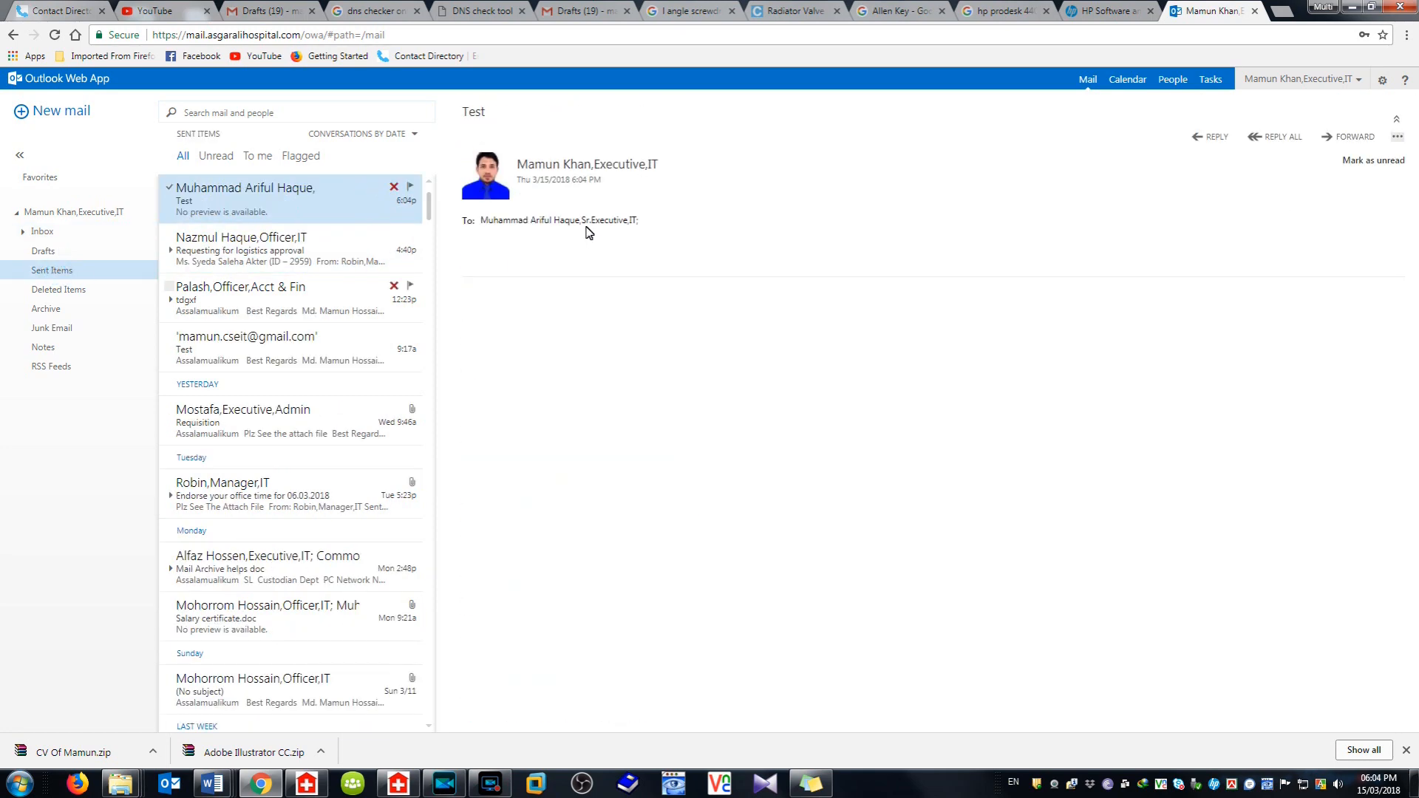